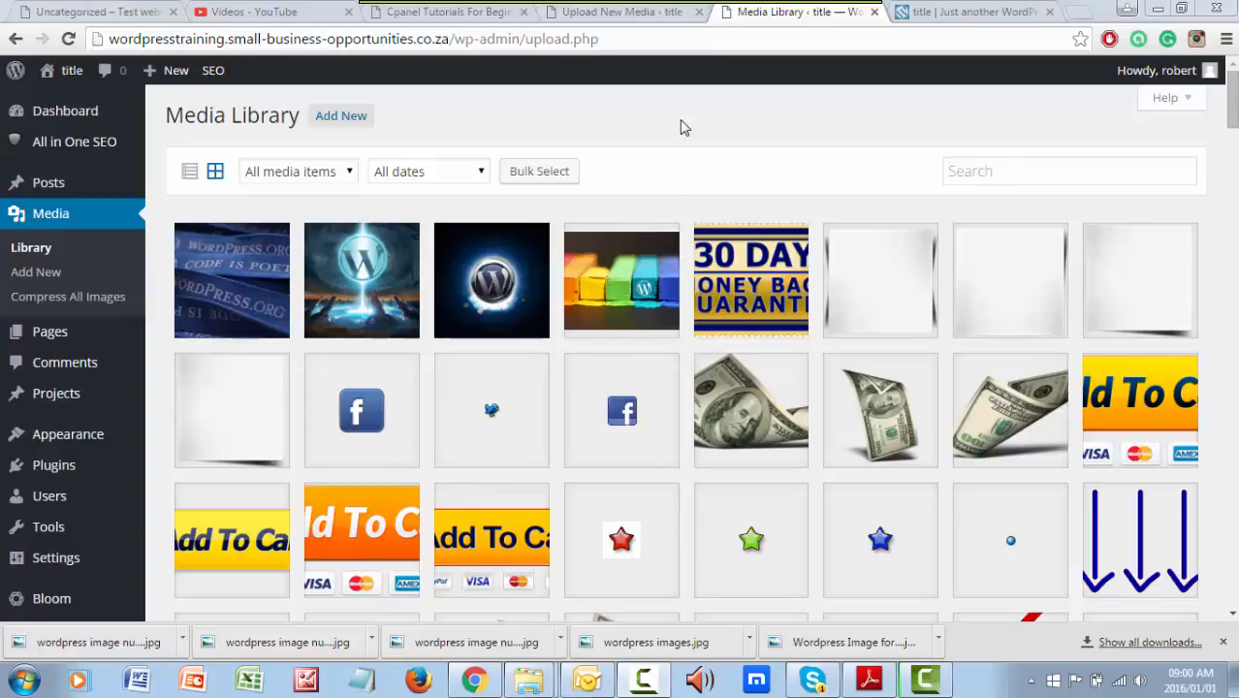
- Bring the food images istock folder window on screen, maximize it, and preview the sliced steak and wide french fries images
drag(1238, 194, 765, 114)
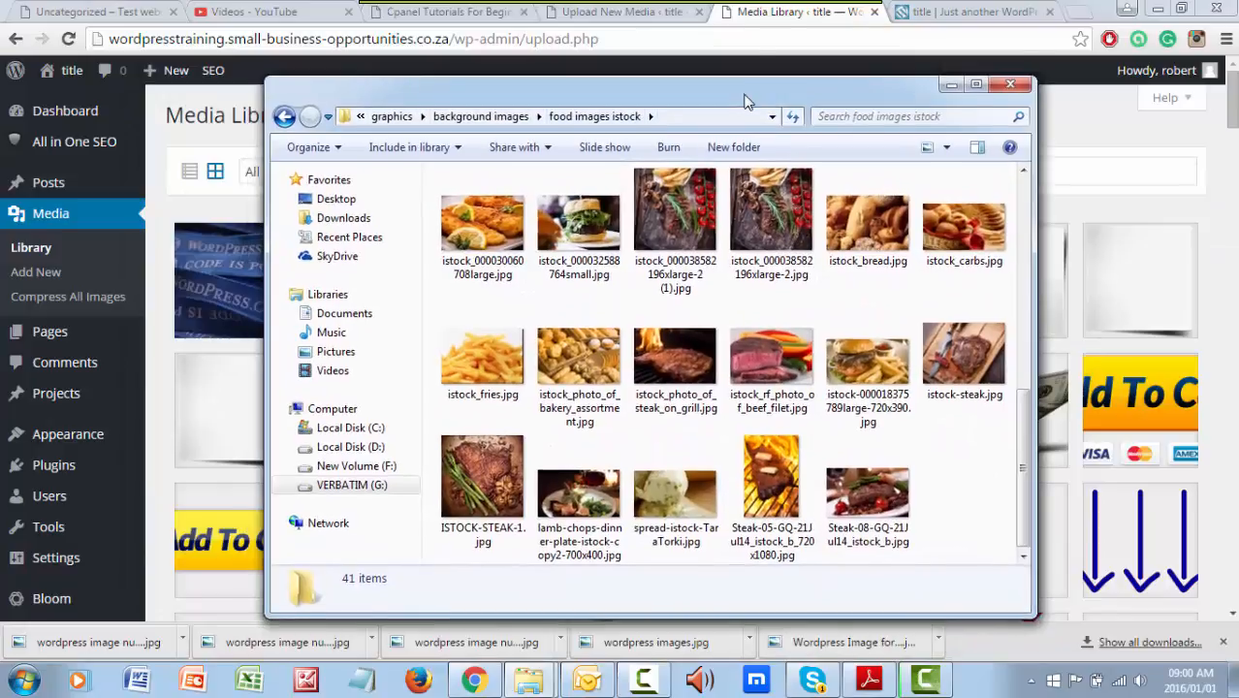
double_click(736, 115)
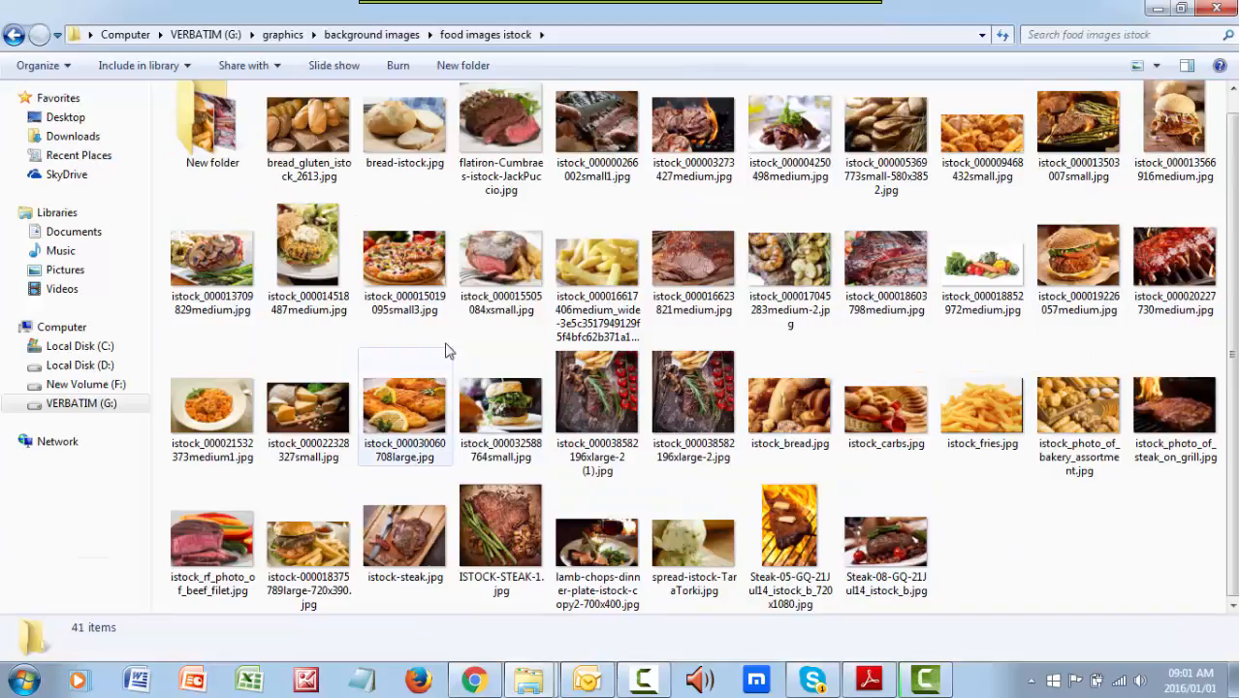
click(490, 267)
double_click(492, 265)
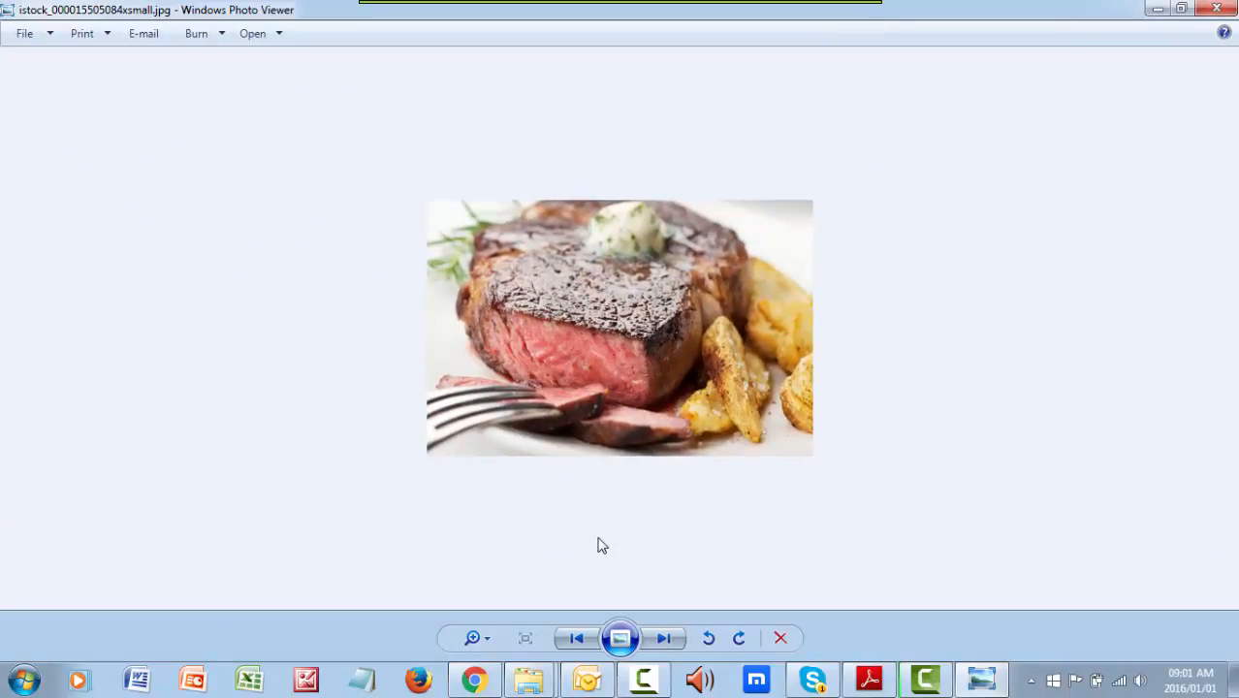
click(664, 638)
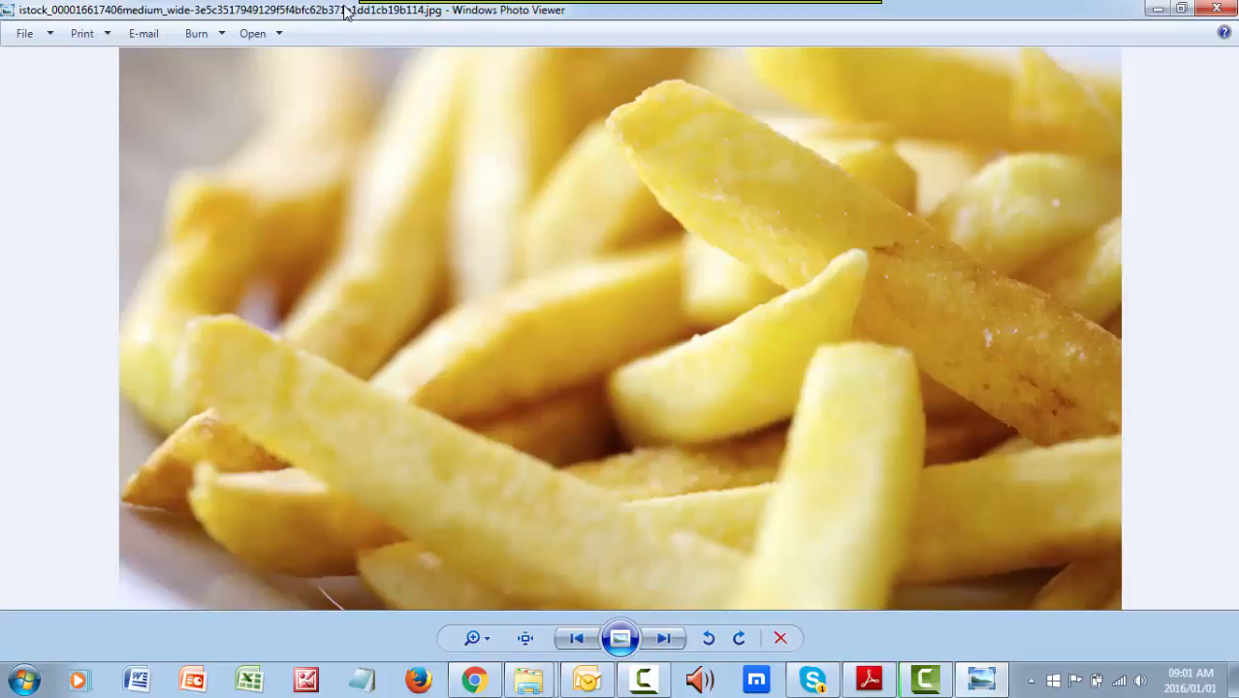
drag(346, 11, 0, 15)
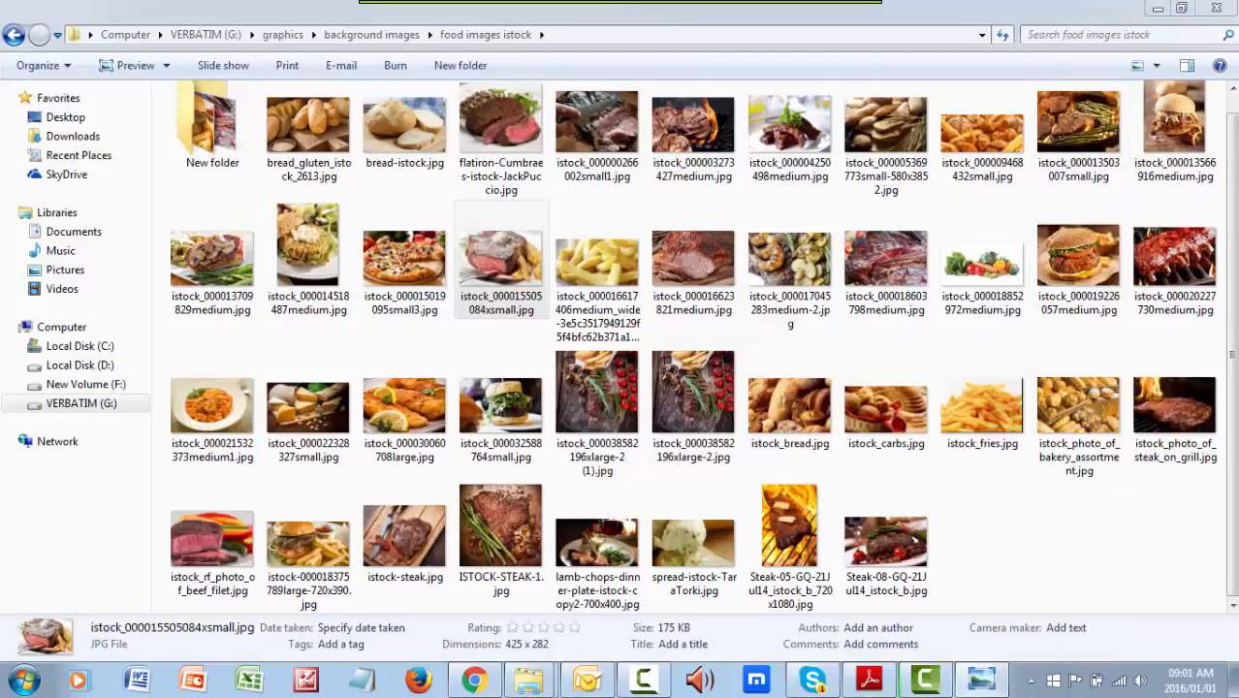
- Check the wide french fries image's file size in its properties and close the photo preview
click(610, 266)
right_click(610, 266)
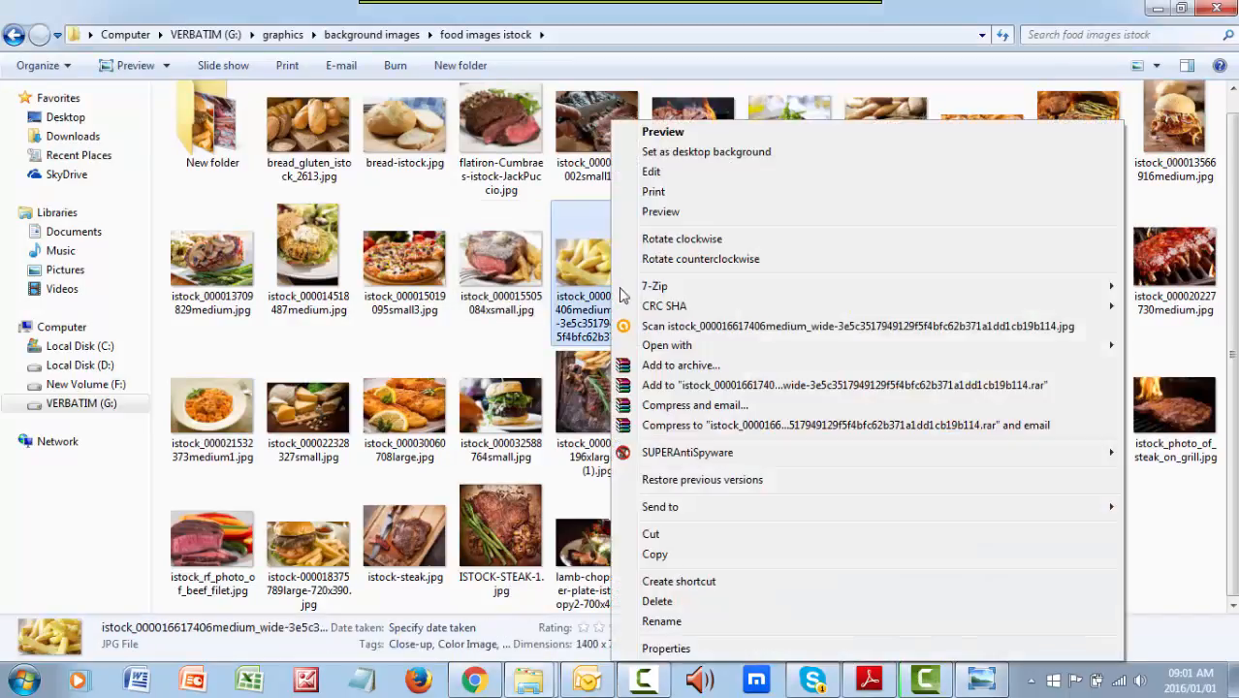
click(685, 649)
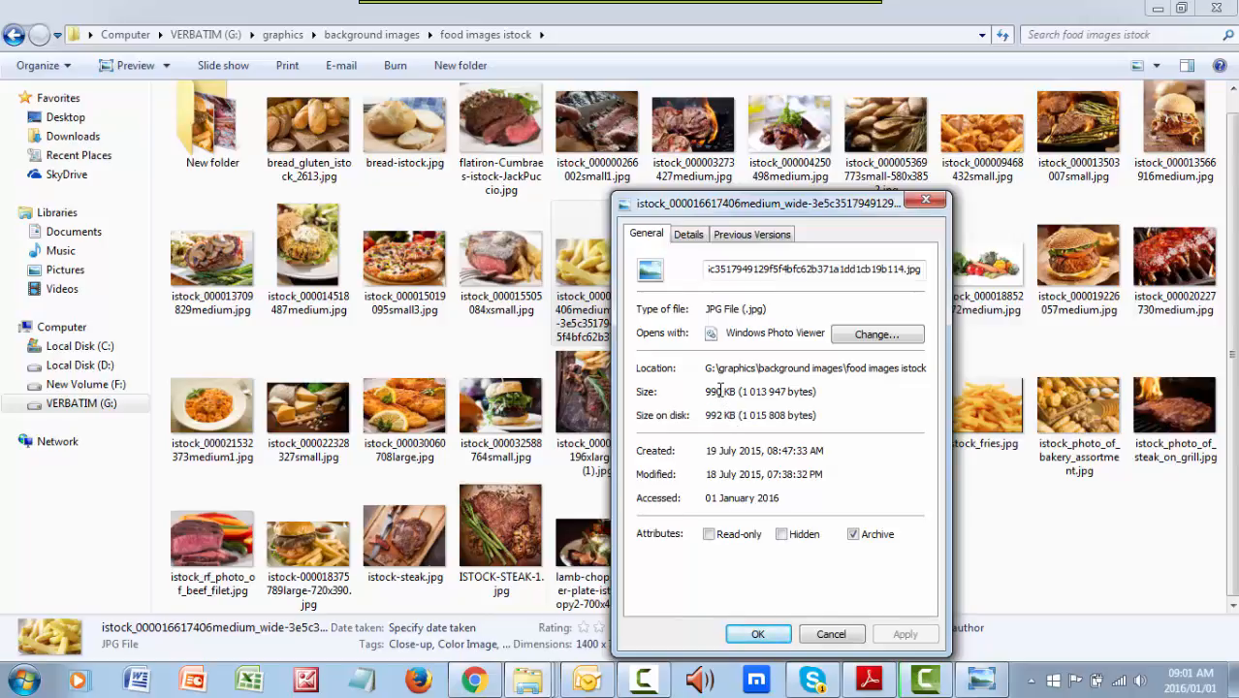
click(926, 201)
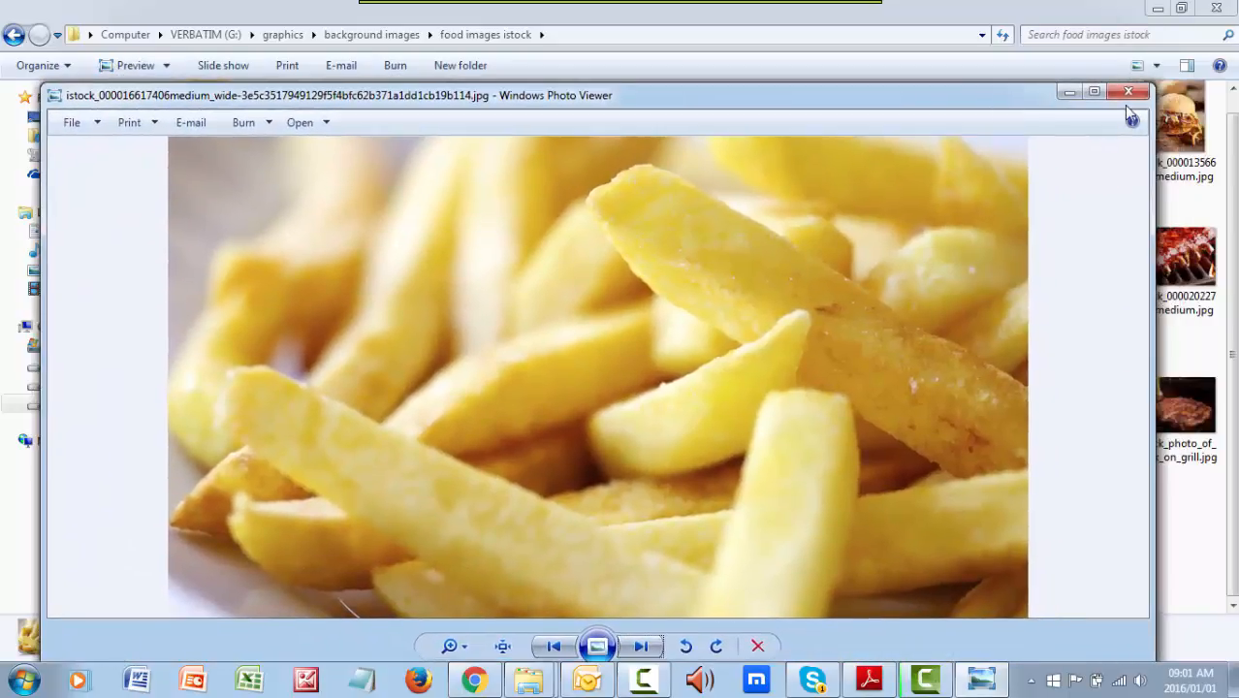
click(1126, 92)
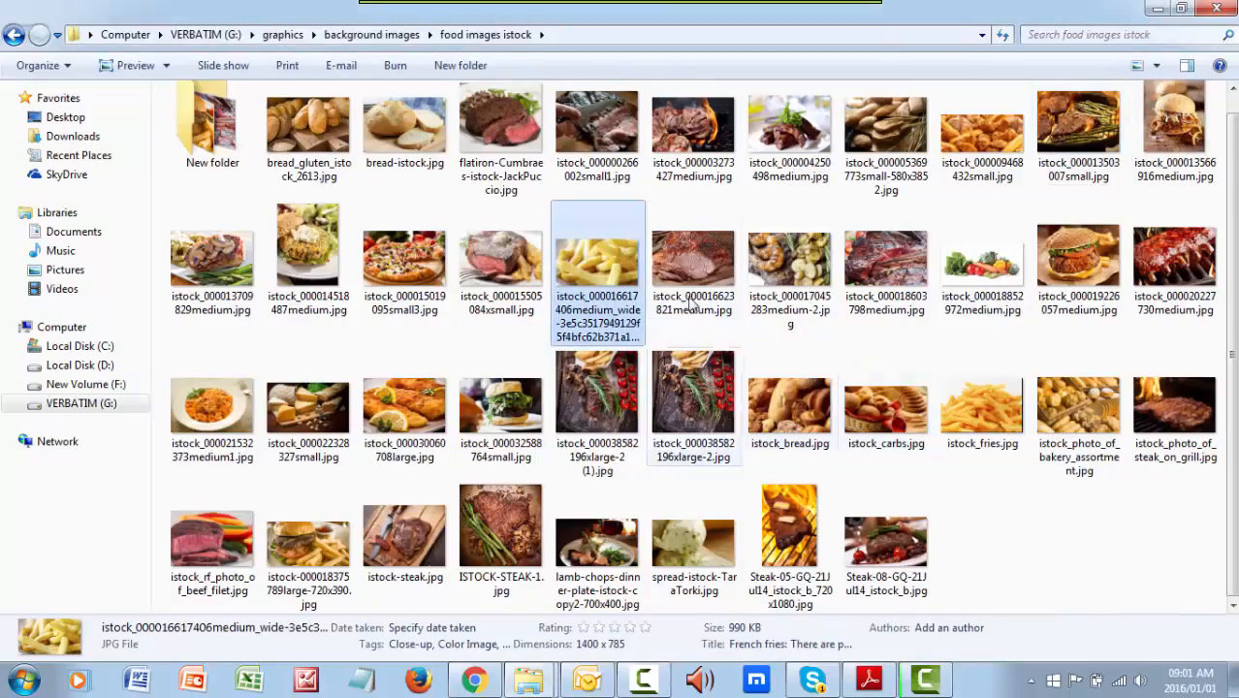
- Open the wide french fries image in Microsoft Office Picture Manager
right_click(587, 265)
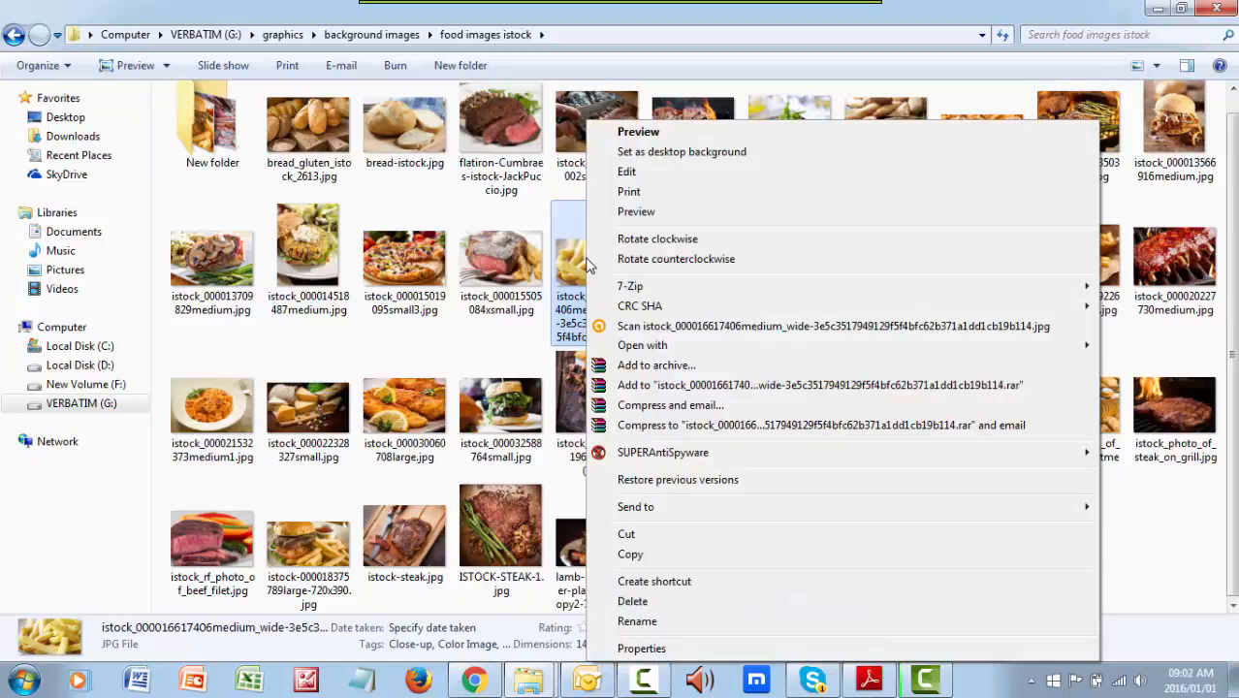
mouse_move(637, 358)
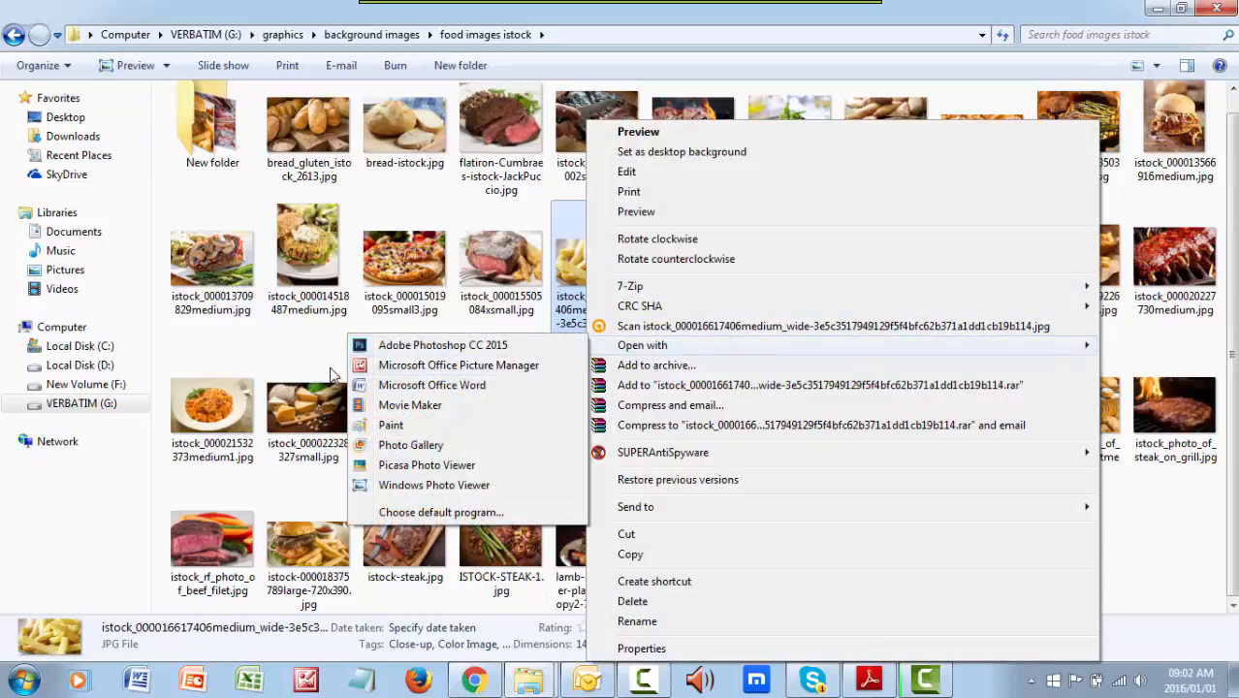
click(415, 367)
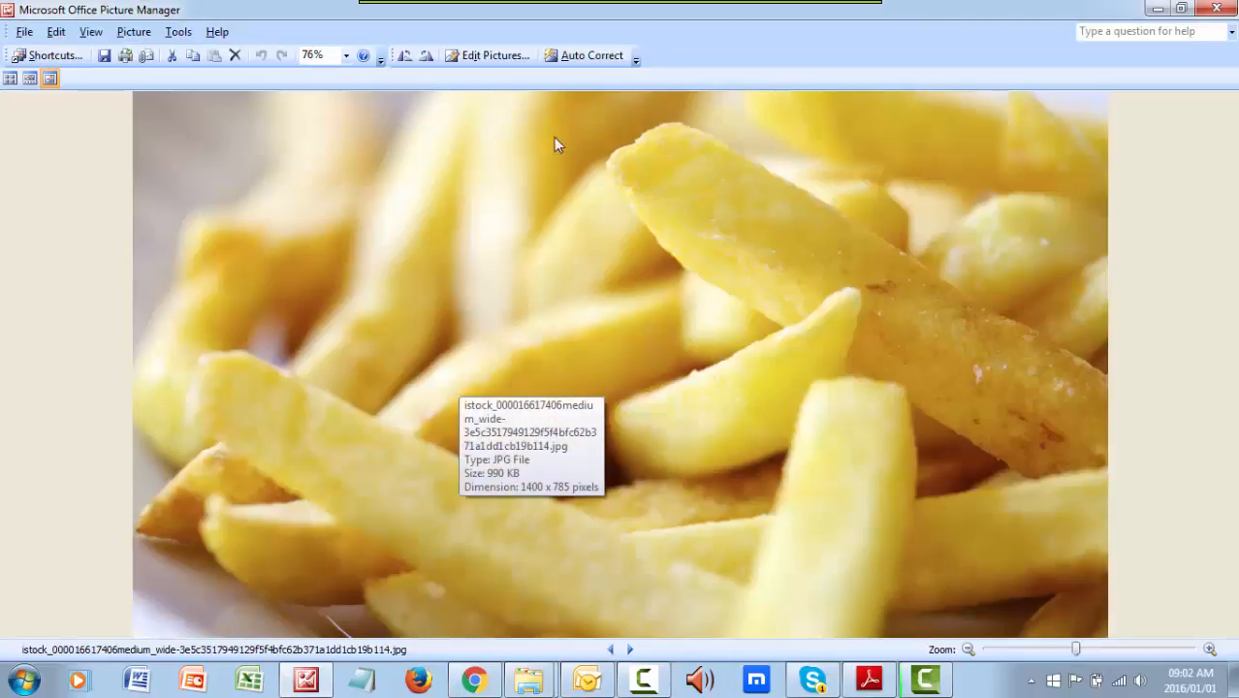
- Resize the french fries picture by percentage of its original dimensions to 1190 x 667 pixels
click(503, 60)
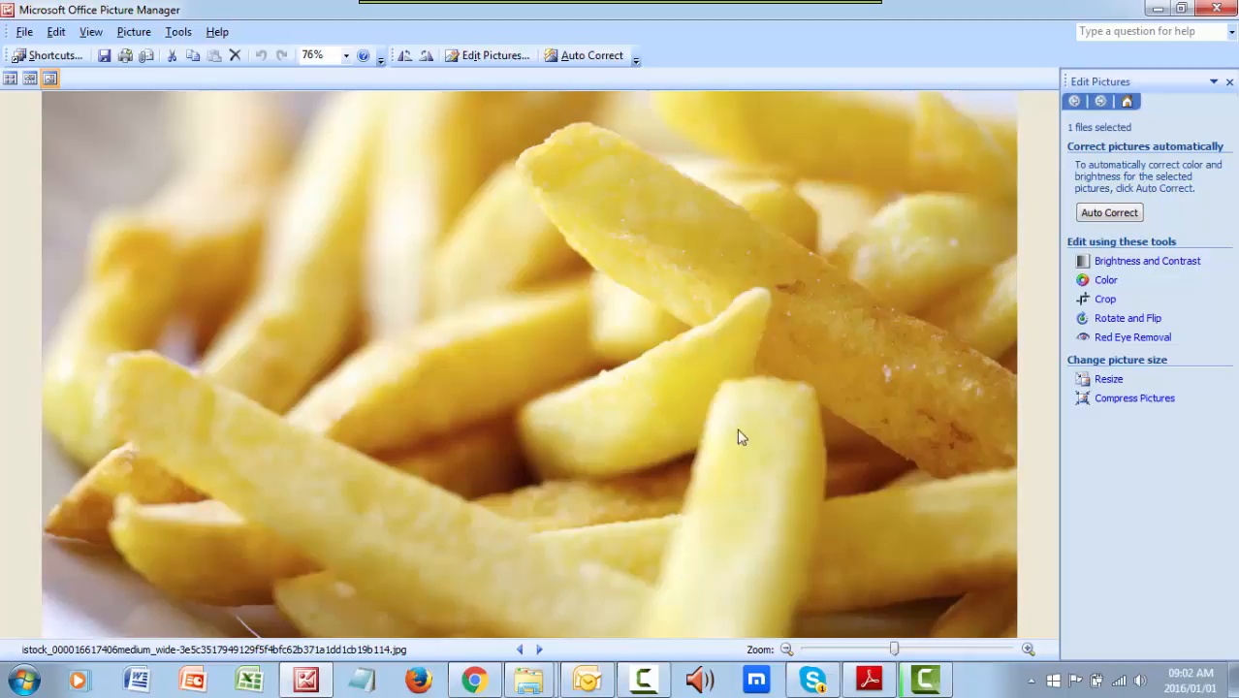
click(1110, 380)
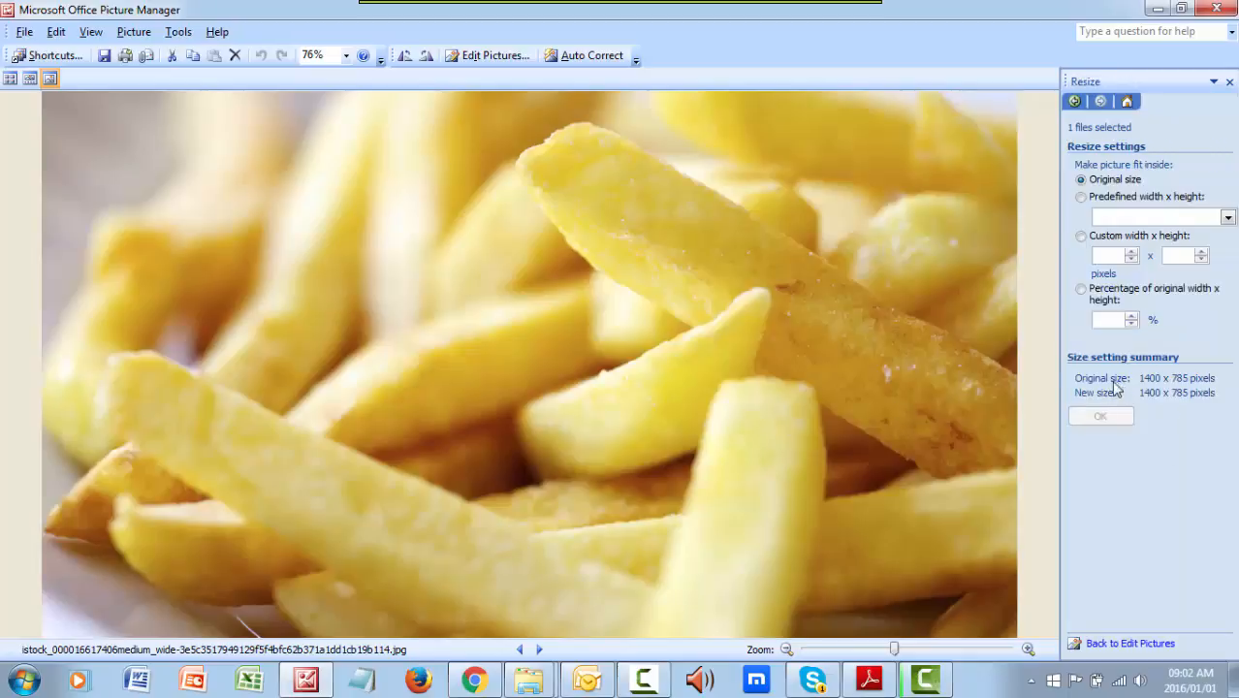
click(1082, 287)
click(1132, 325)
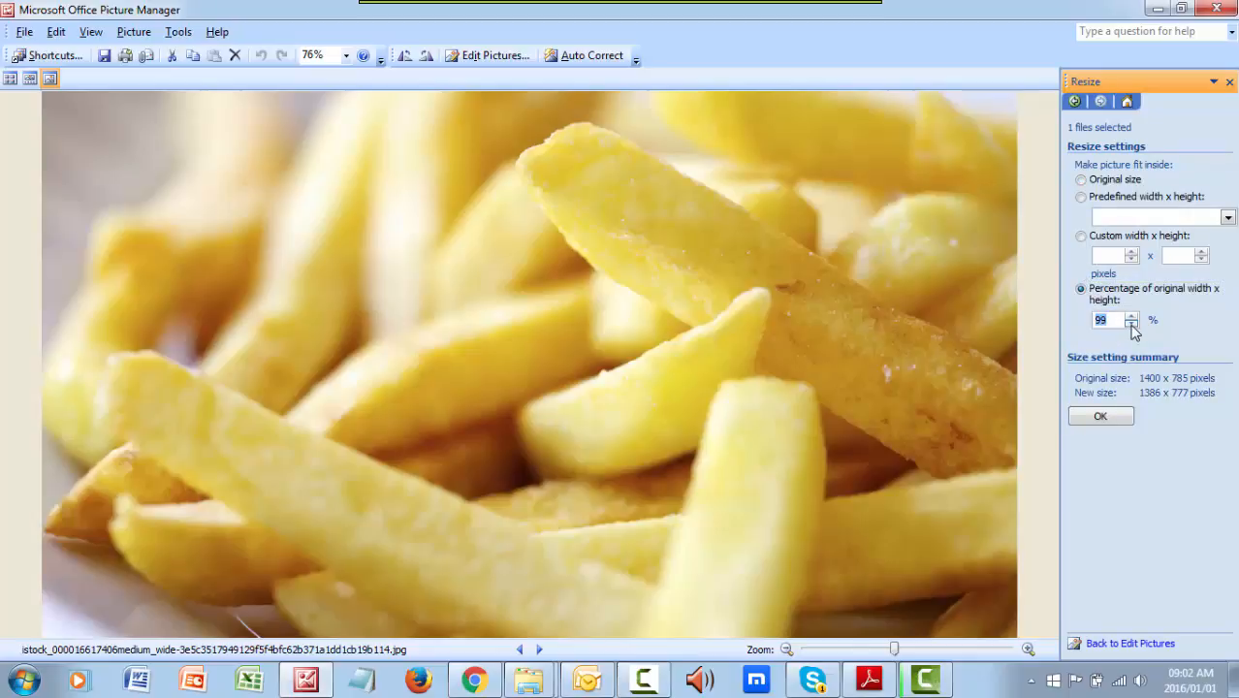
click(1131, 325)
click(1101, 416)
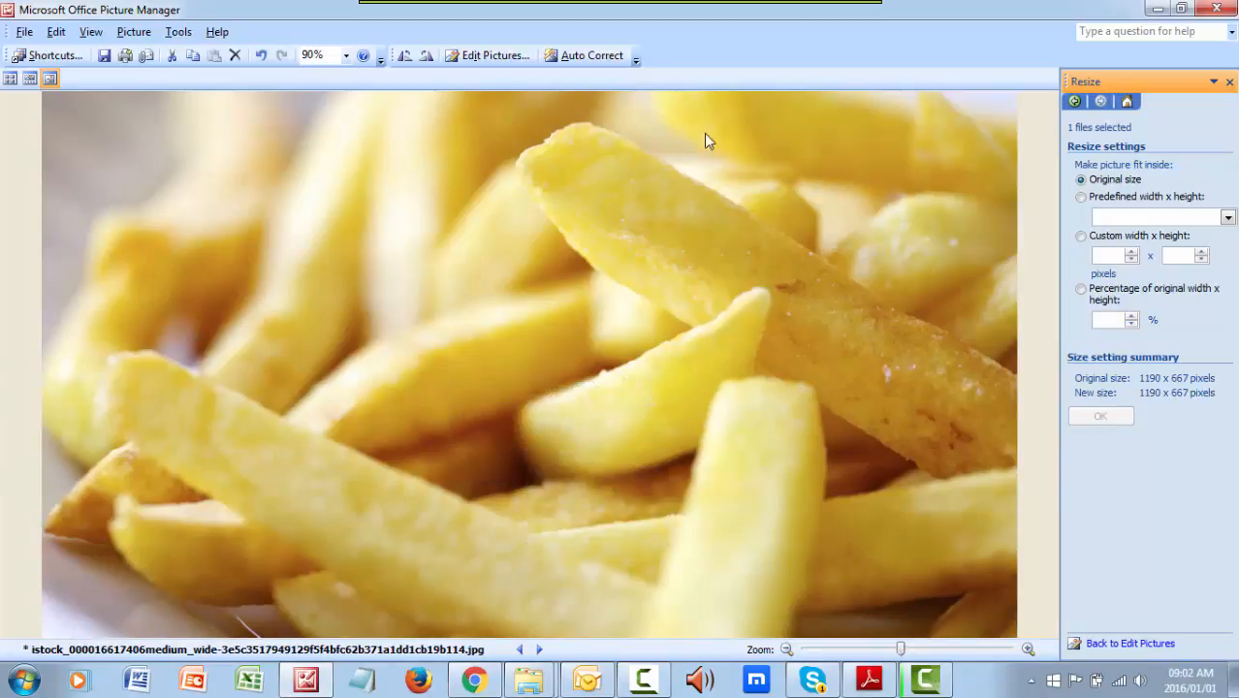
- Compare the compression options for the picture, try the E-mail messages compression, and undo it
click(490, 55)
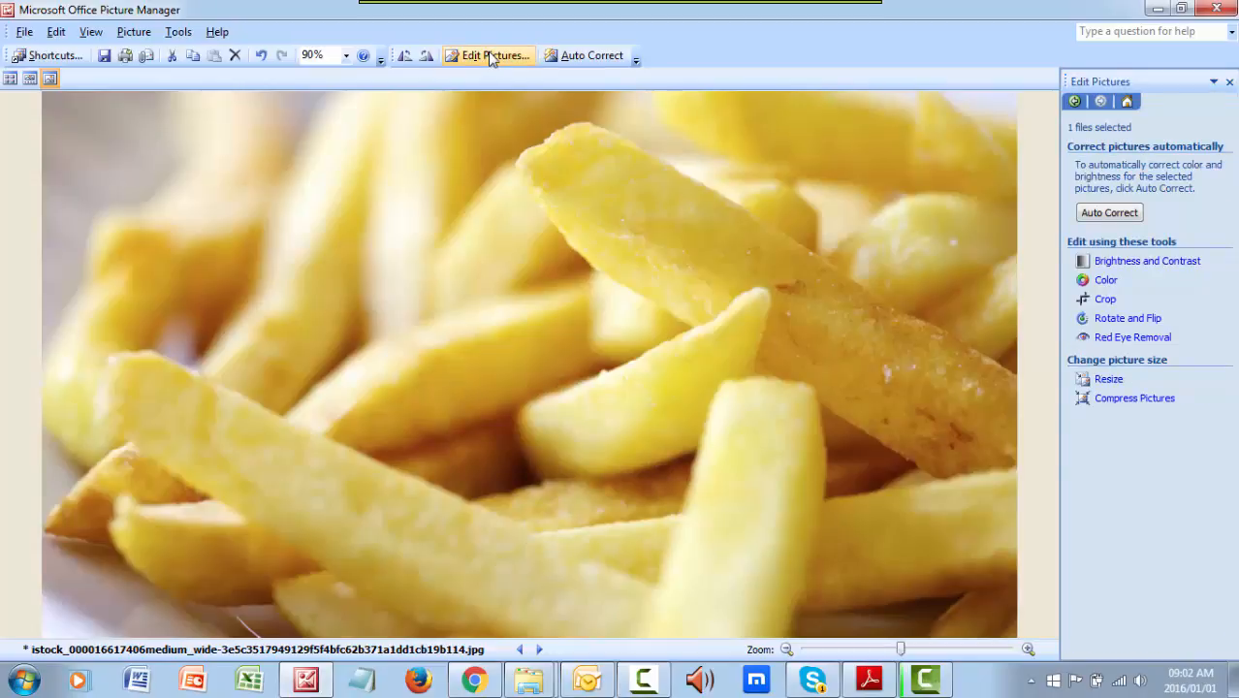
click(1119, 406)
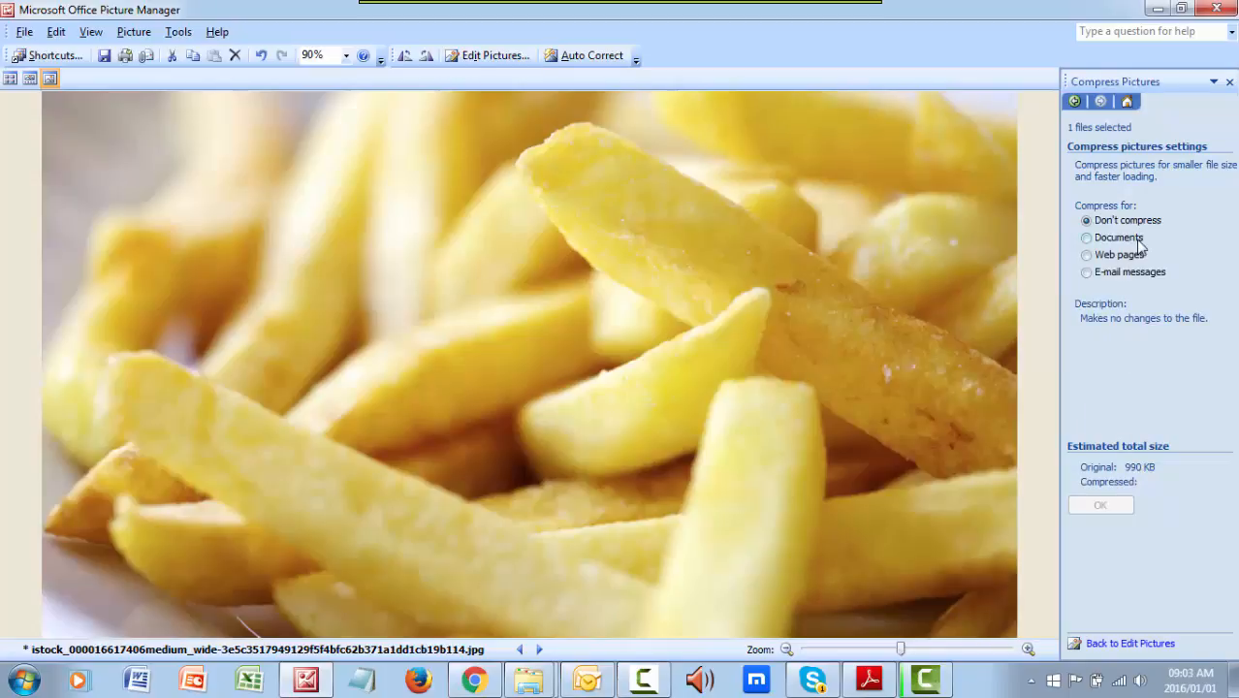
click(1087, 242)
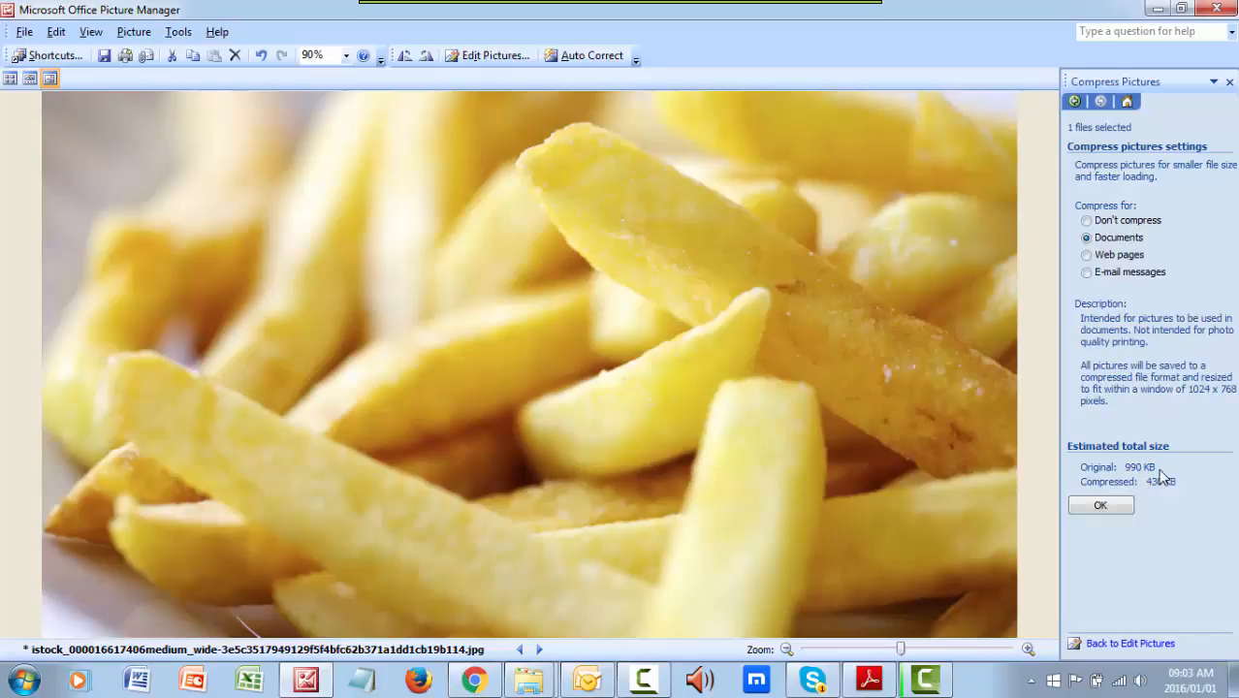
click(1087, 257)
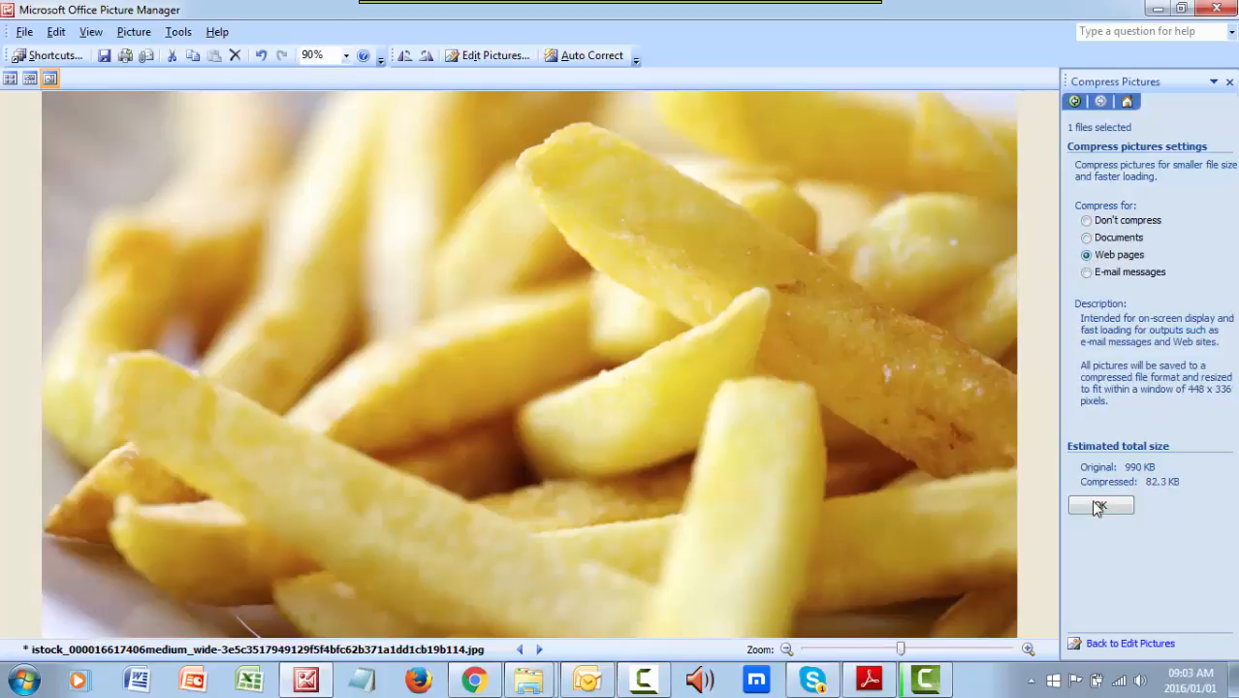
click(1087, 273)
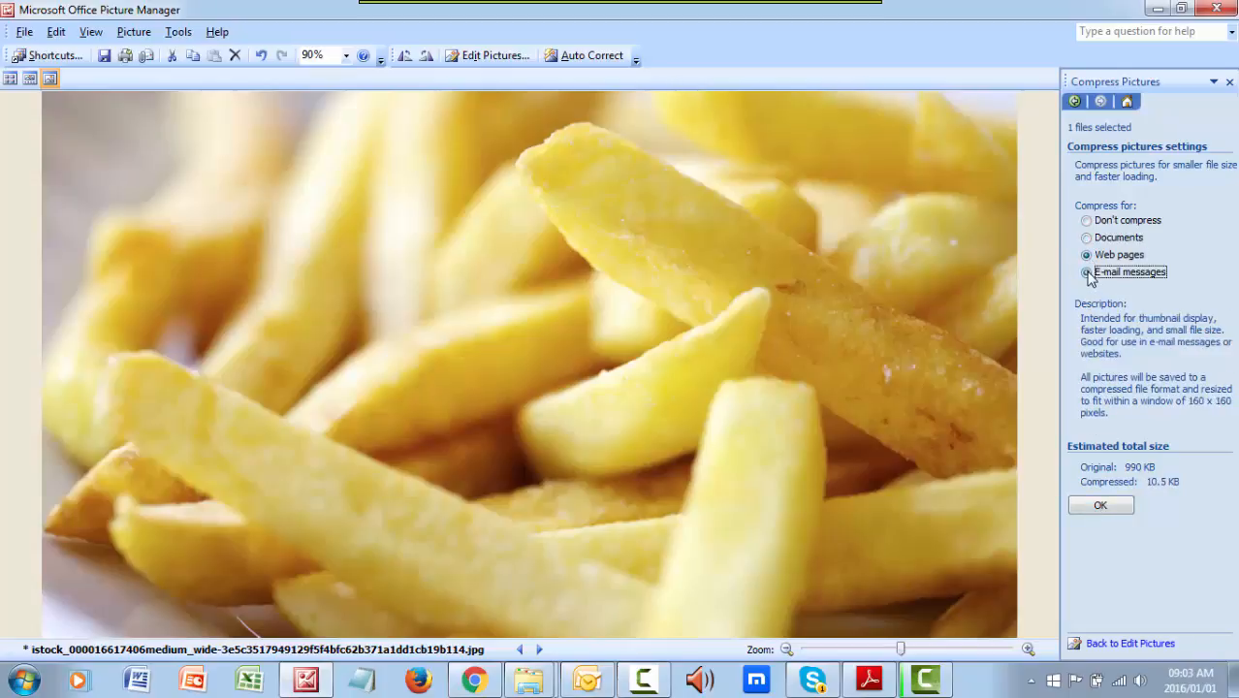
click(1101, 507)
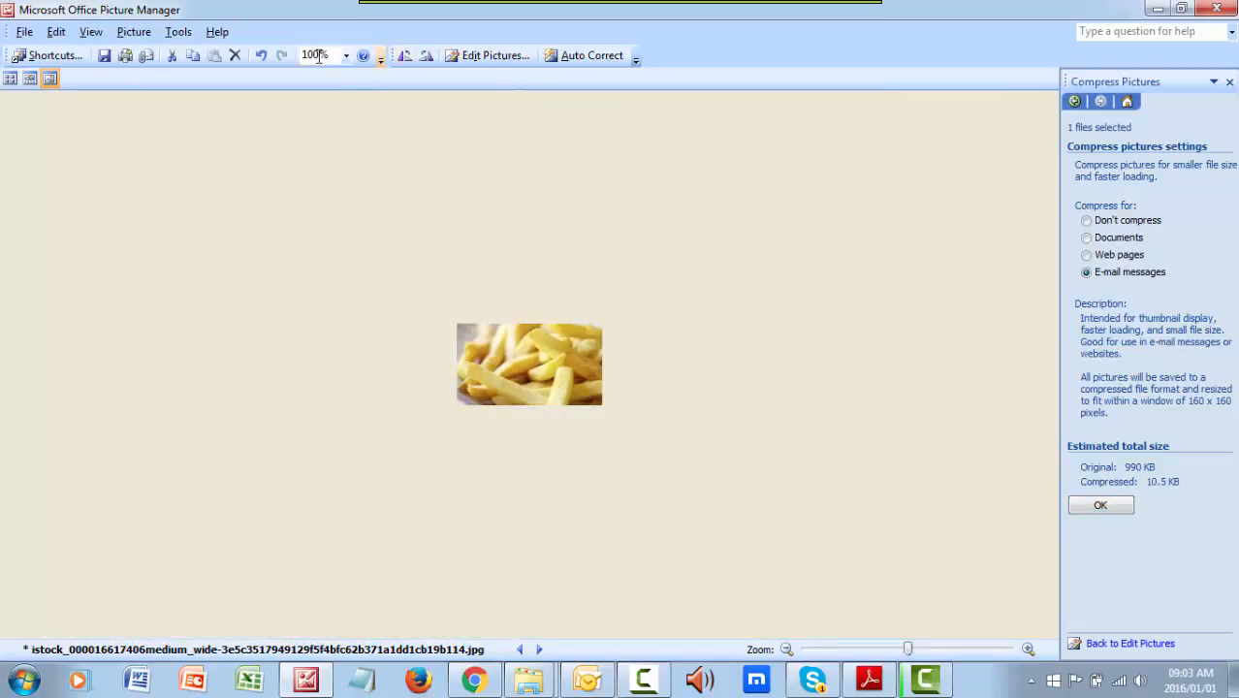
click(261, 55)
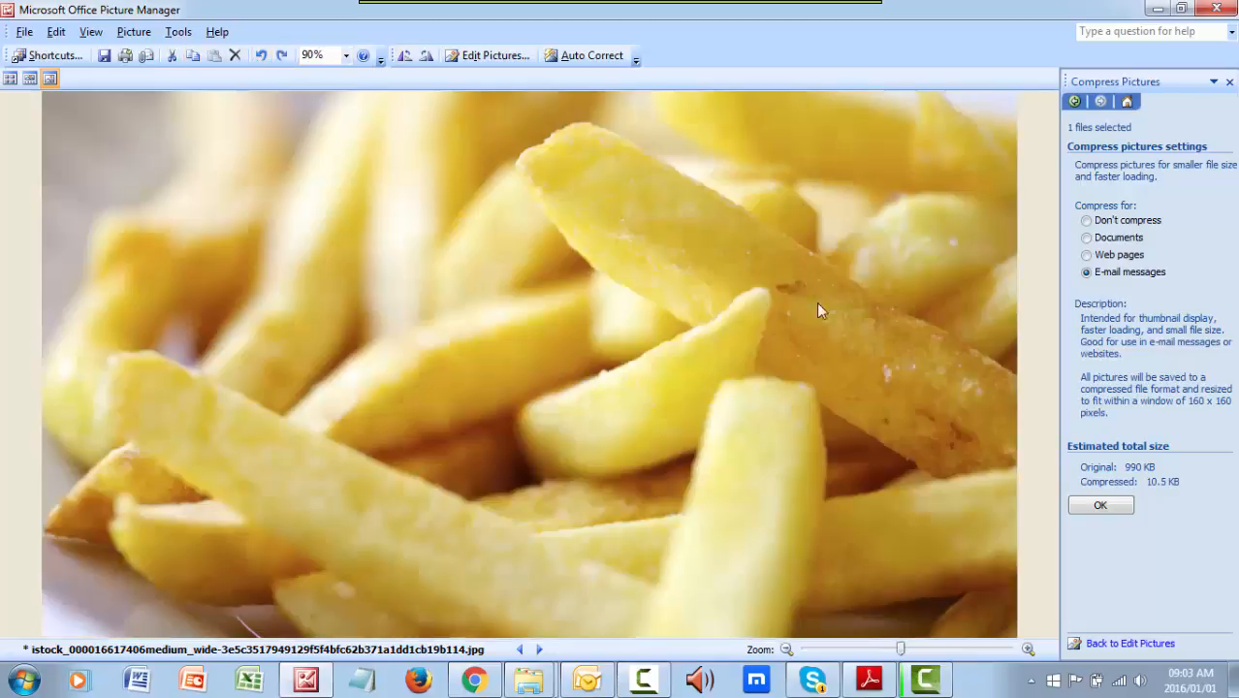
- Try the E-mail messages compression again followed by the Web pages compression, and undo the compression
click(1099, 505)
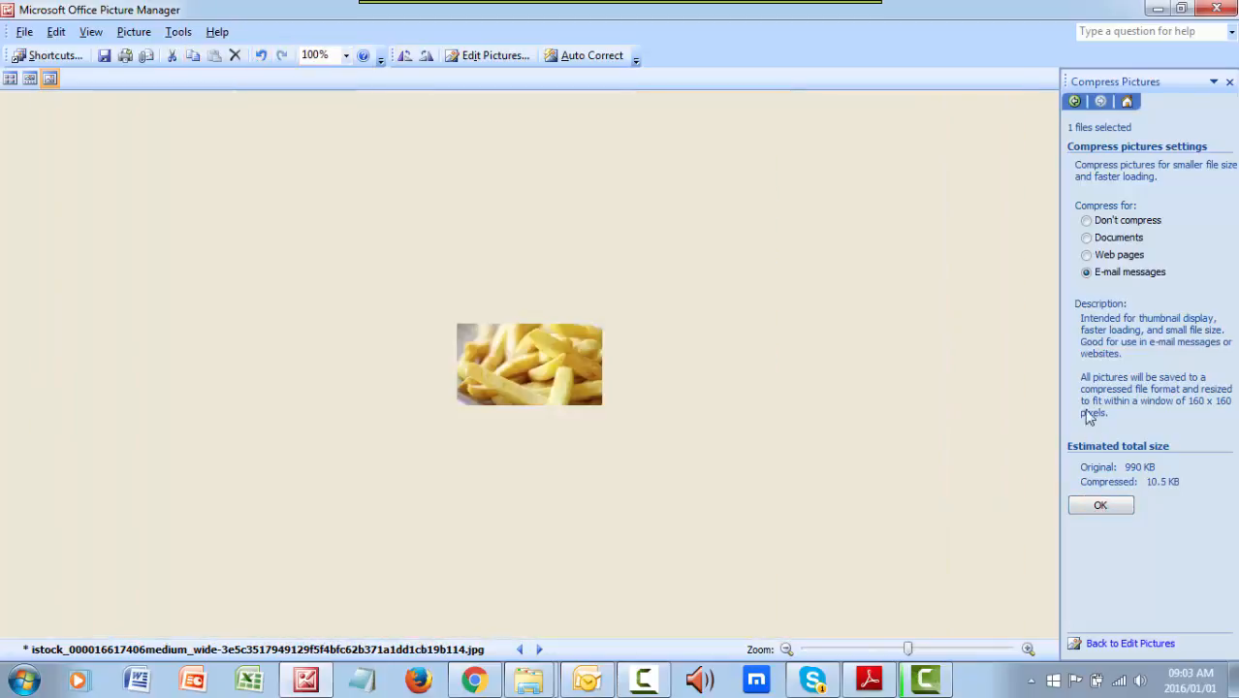
click(1088, 255)
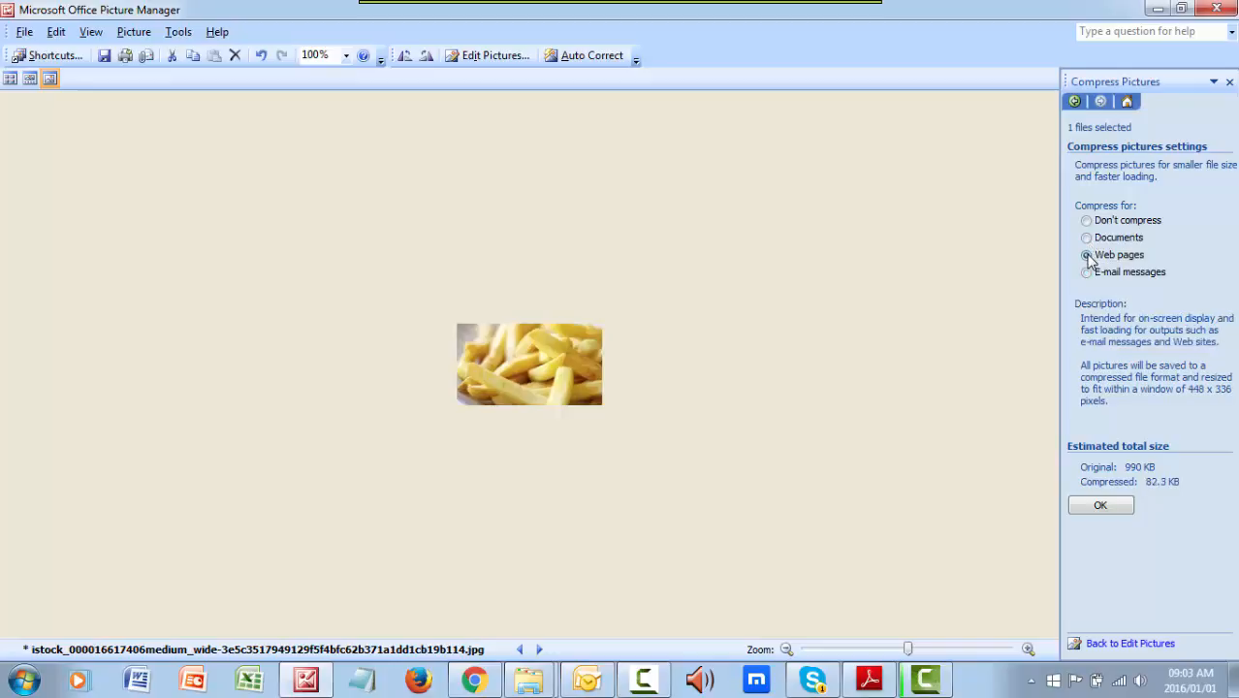
click(1112, 505)
click(1105, 508)
click(262, 56)
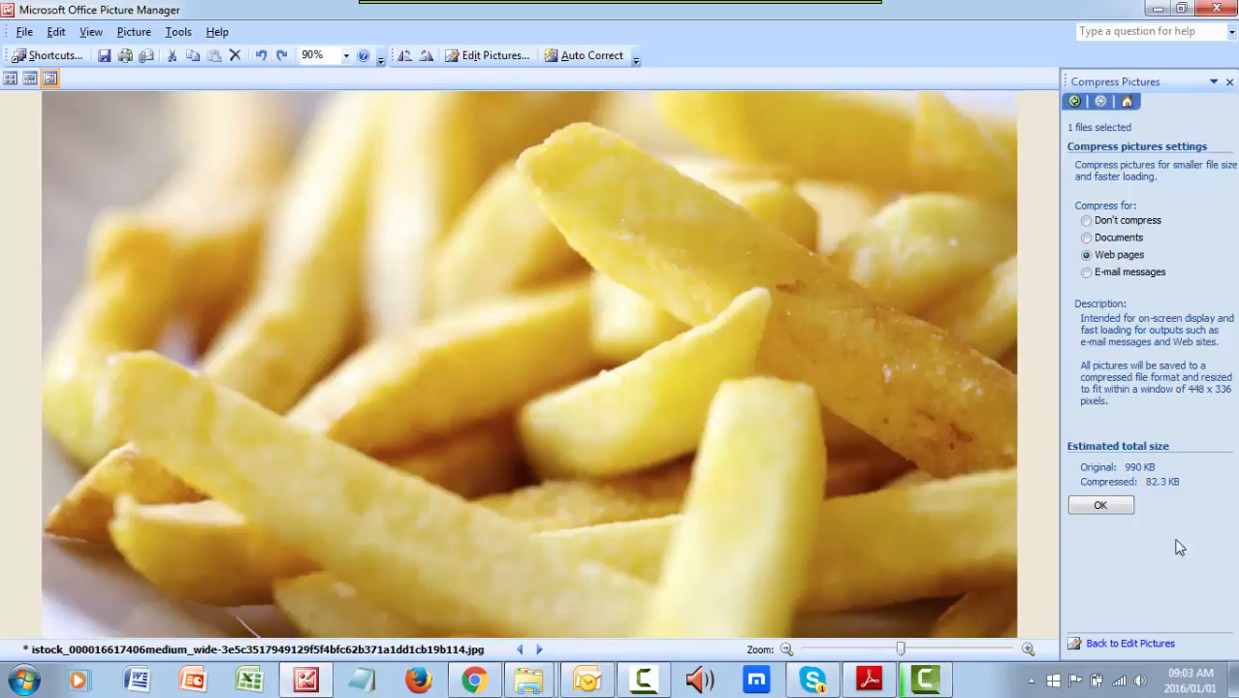
- Try compressing the resized picture with the Web pages setting and undo the compression
click(493, 56)
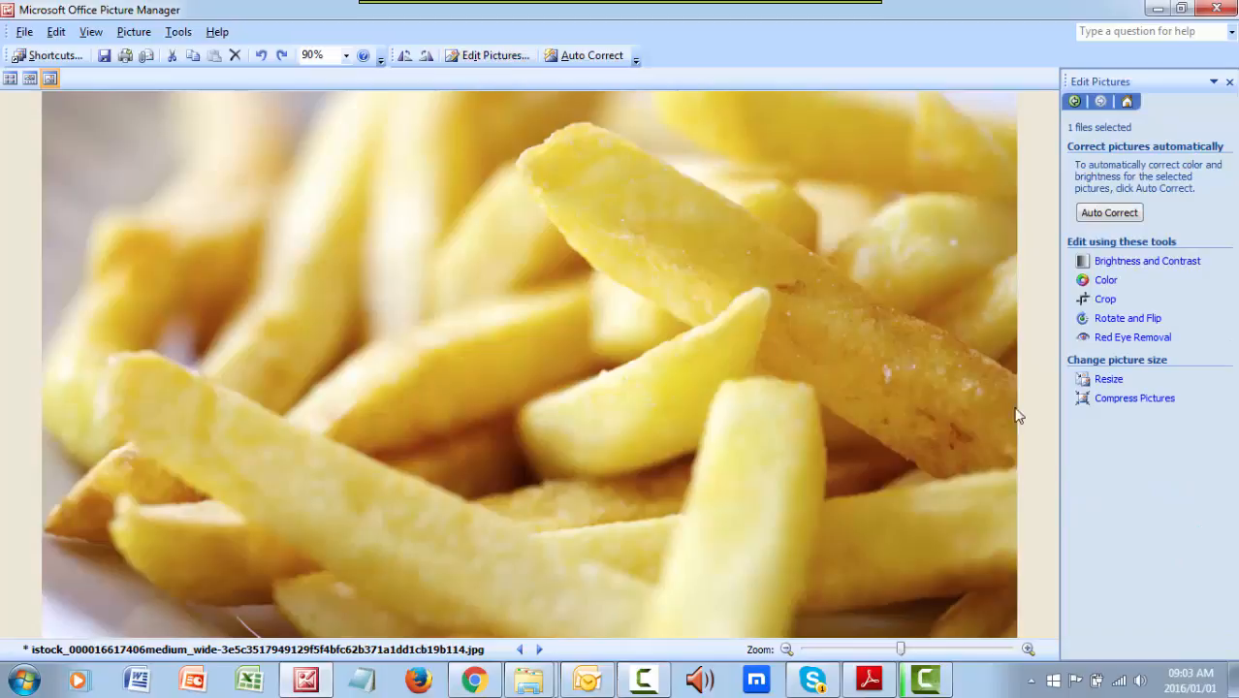
click(1125, 401)
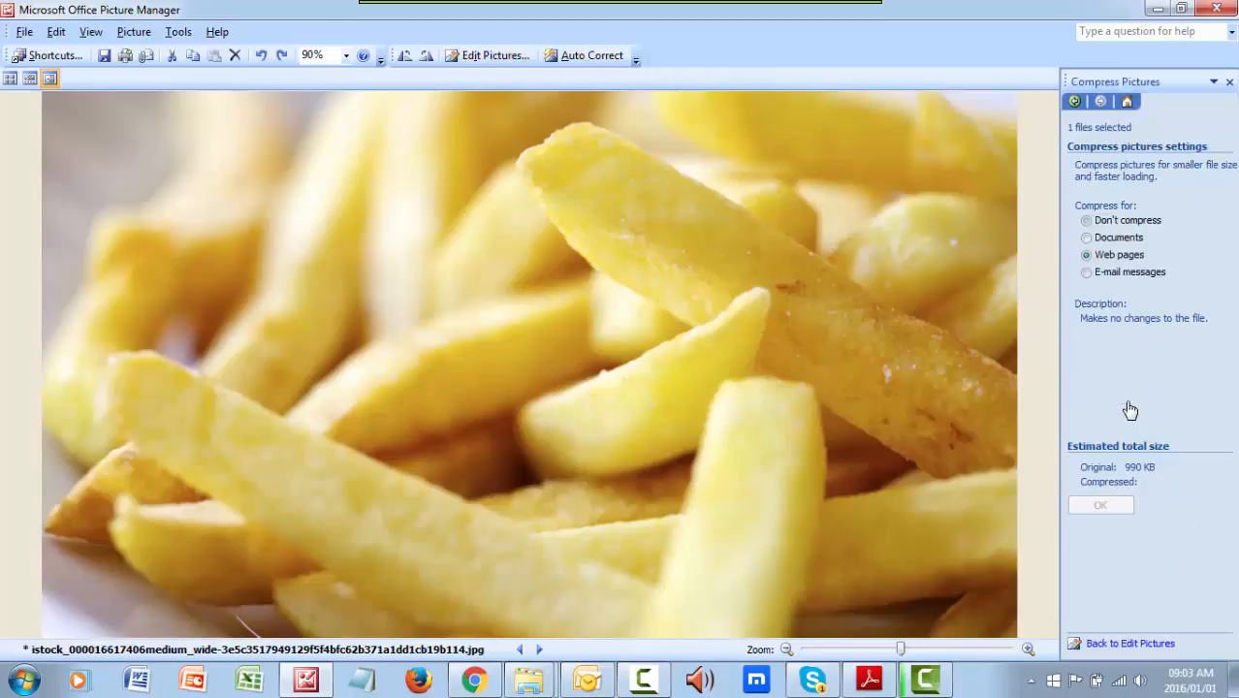
click(1086, 255)
click(1101, 505)
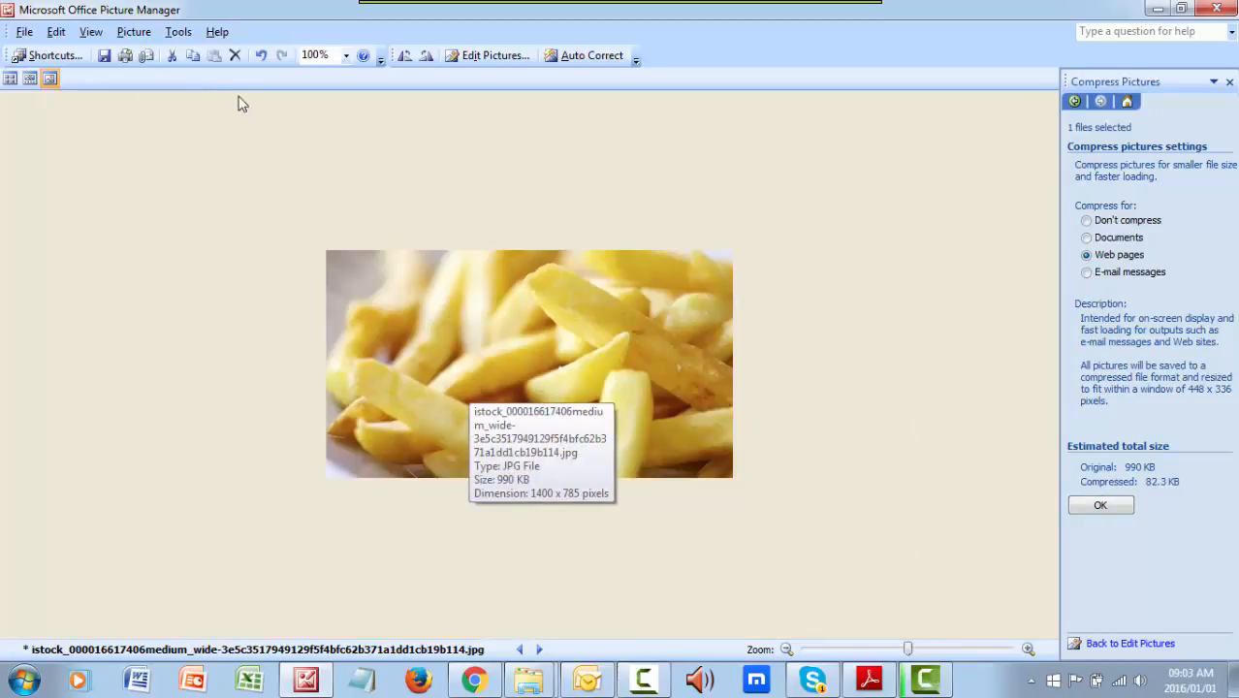
click(260, 56)
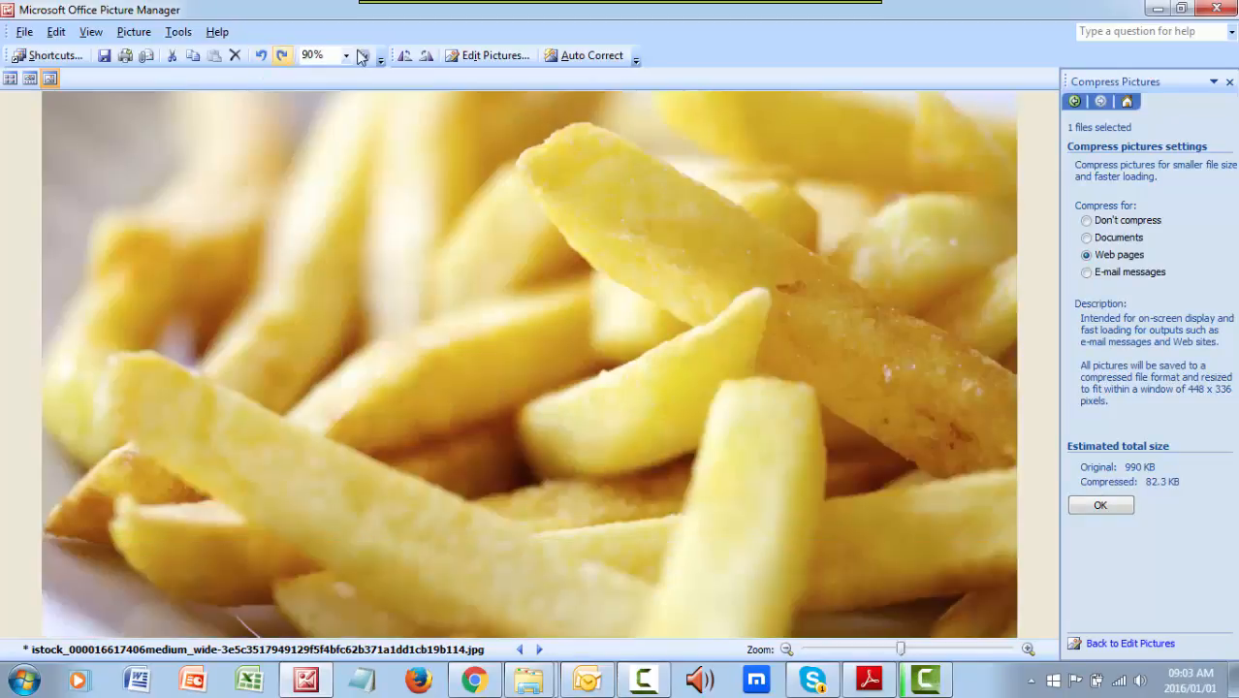
- Compress the resized french fries picture using the Documents setting
click(490, 56)
click(1105, 405)
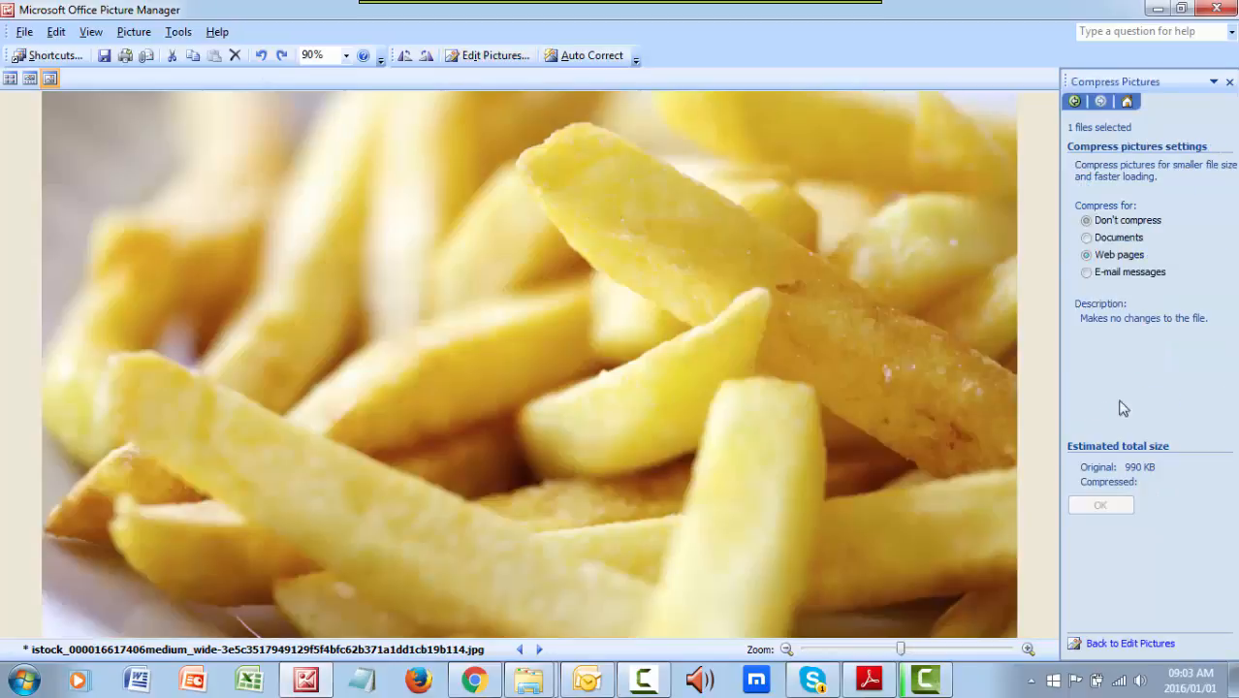
click(1087, 238)
click(1086, 506)
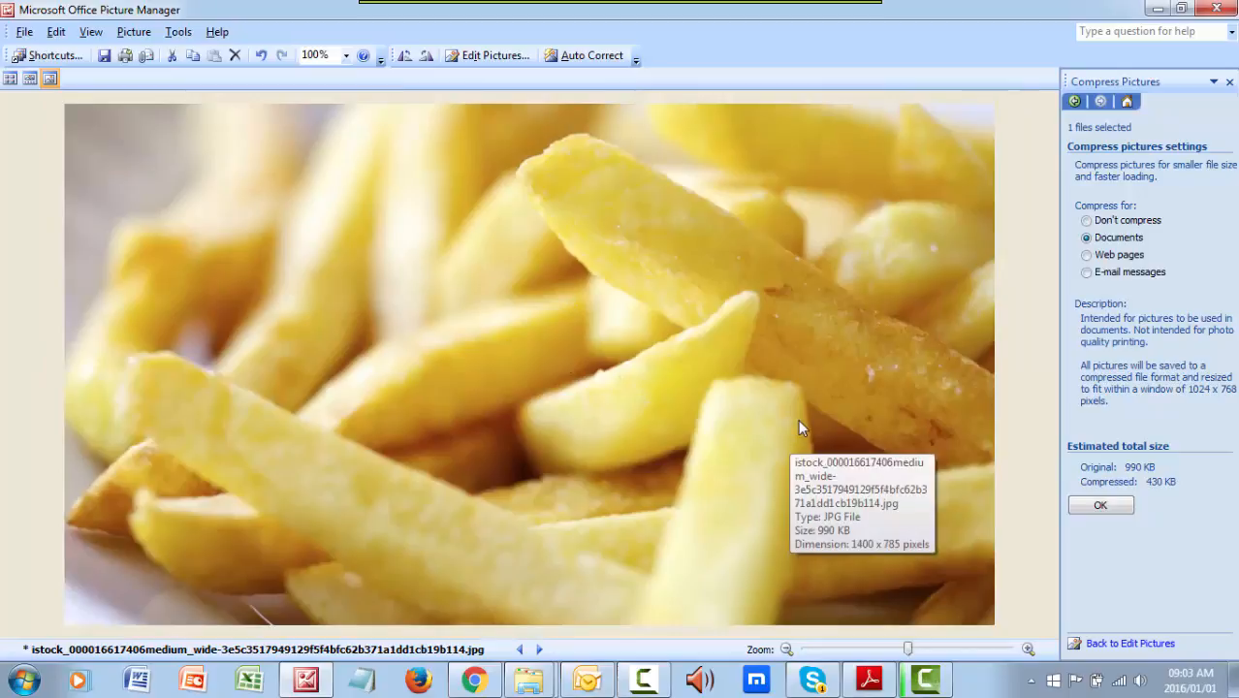
- Save a copy of the compressed picture to the Desktop as "hotel name here" in JPEG format and close the original without saving changes
click(24, 32)
click(63, 116)
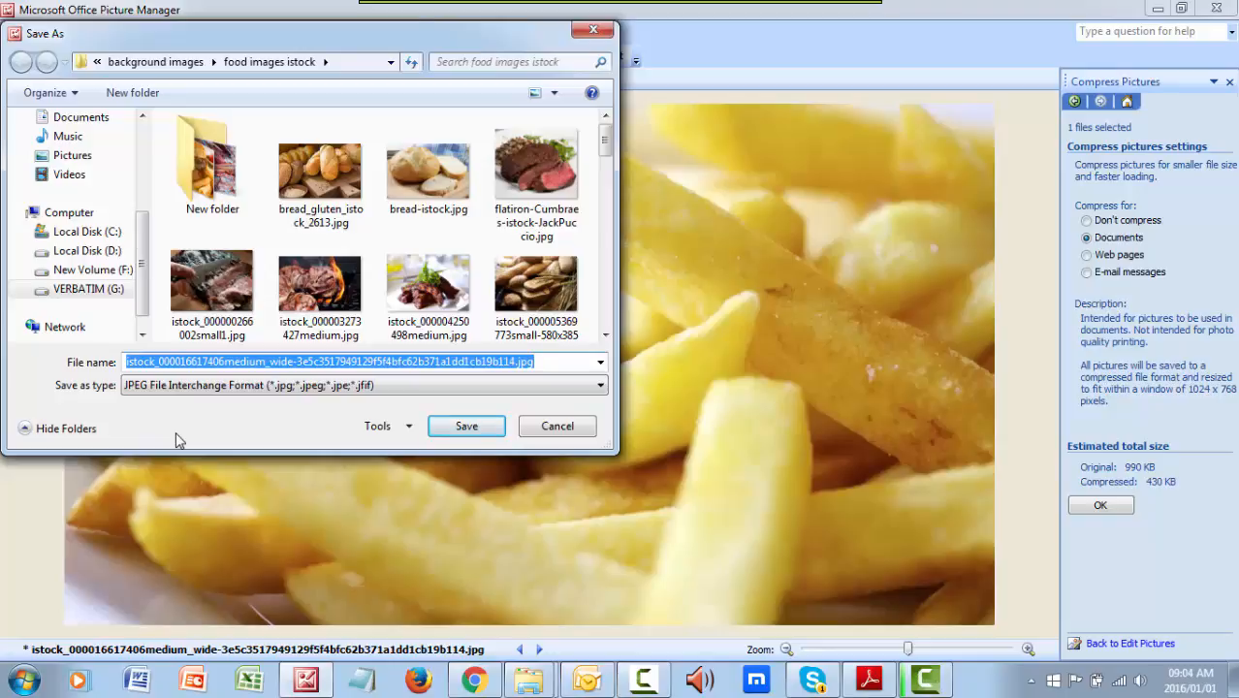
text(hotel name here)
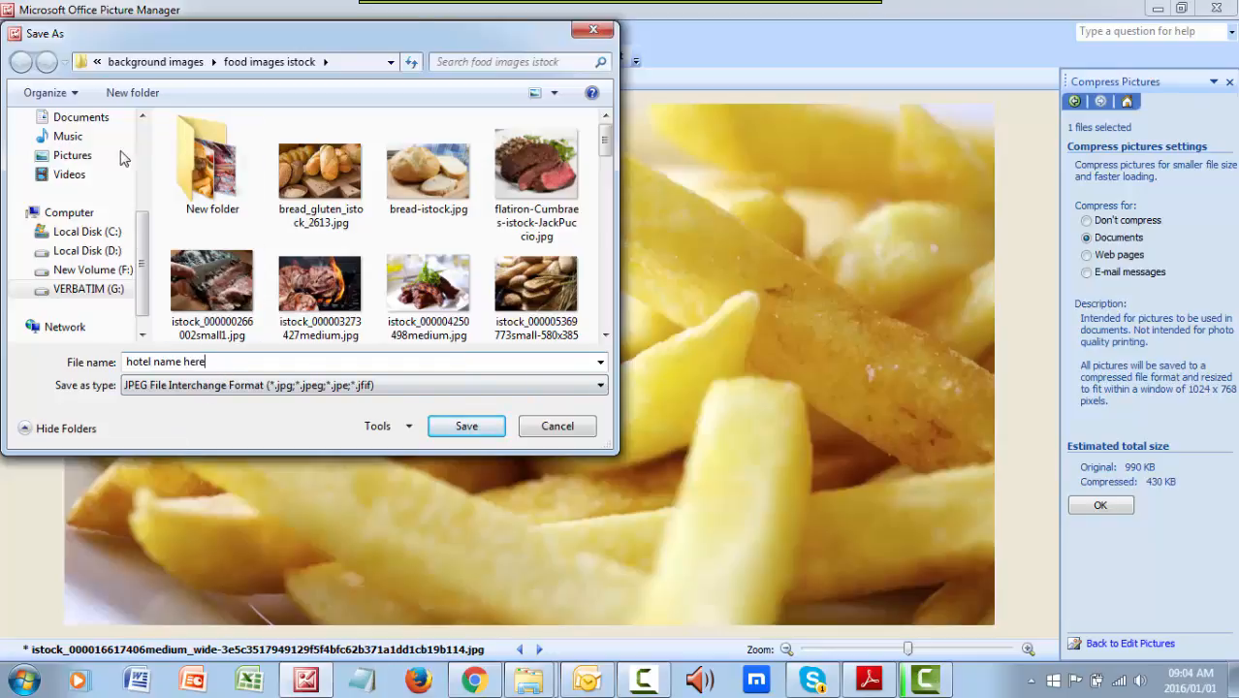
scroll(142, 248, up, 4)
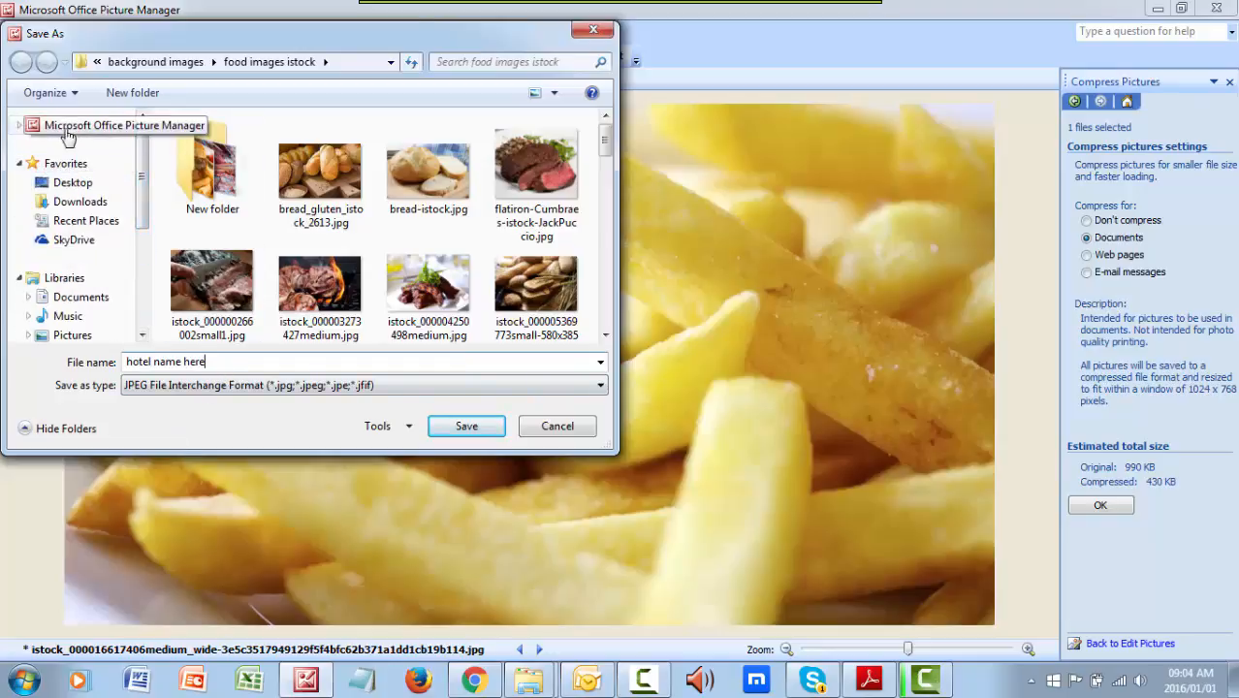
click(97, 186)
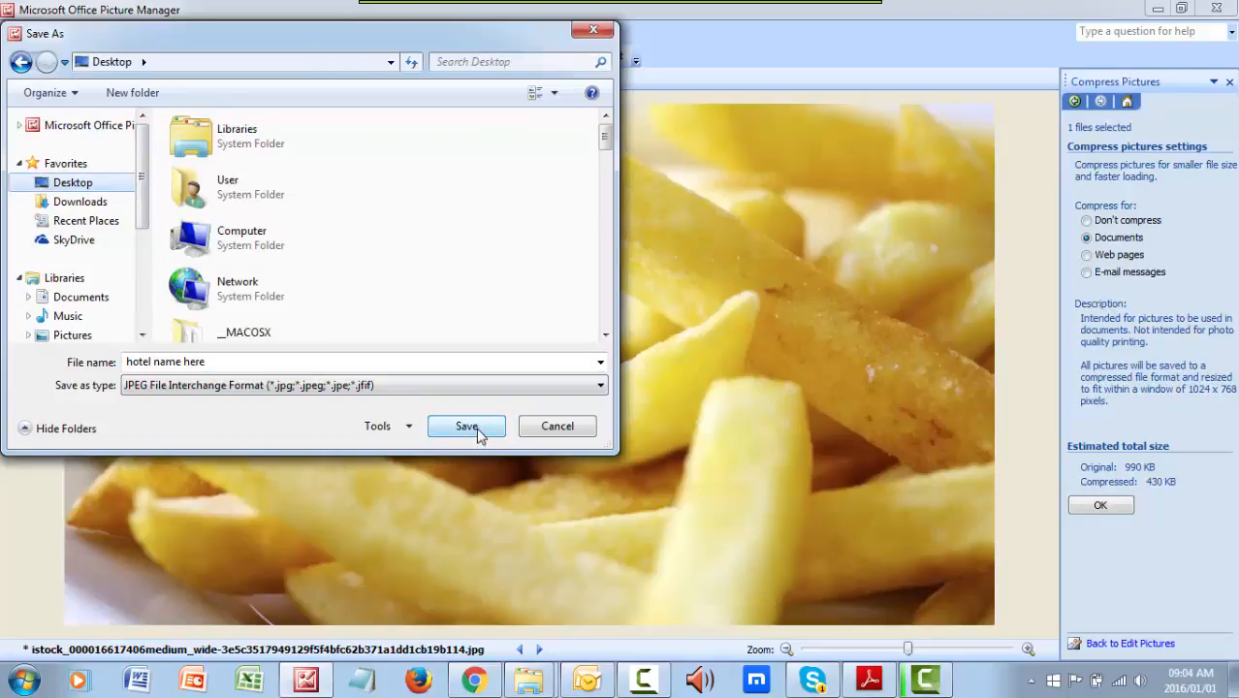
click(468, 427)
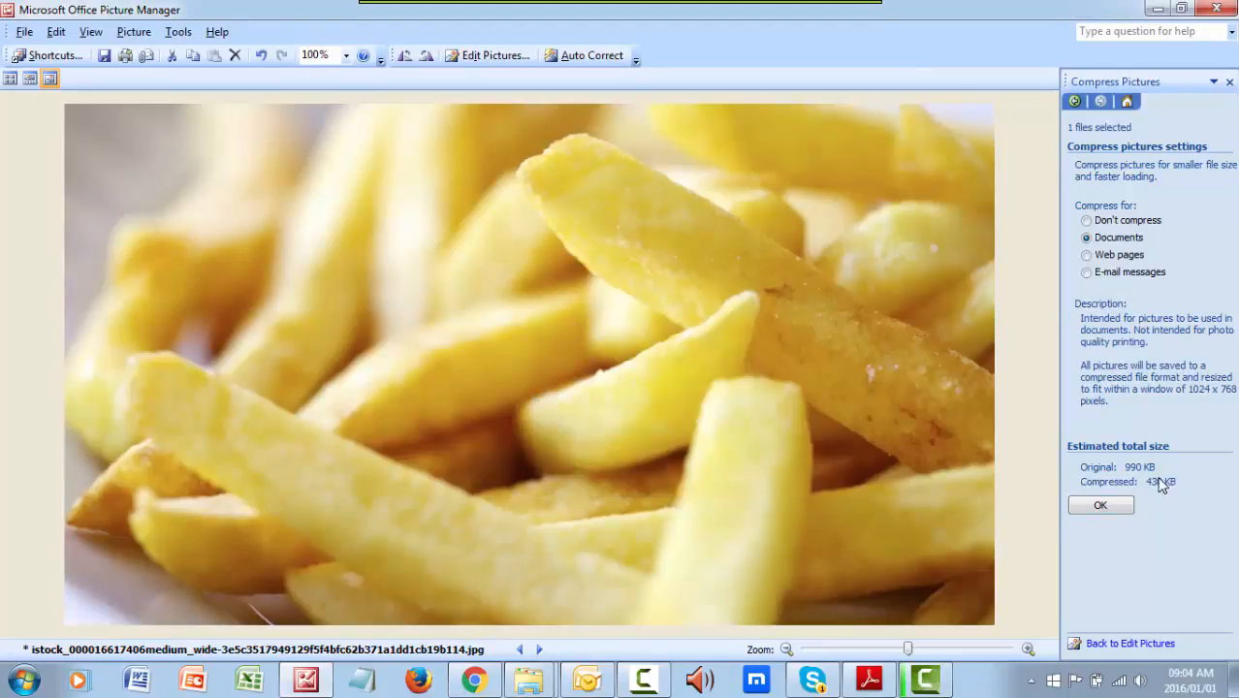
click(1216, 10)
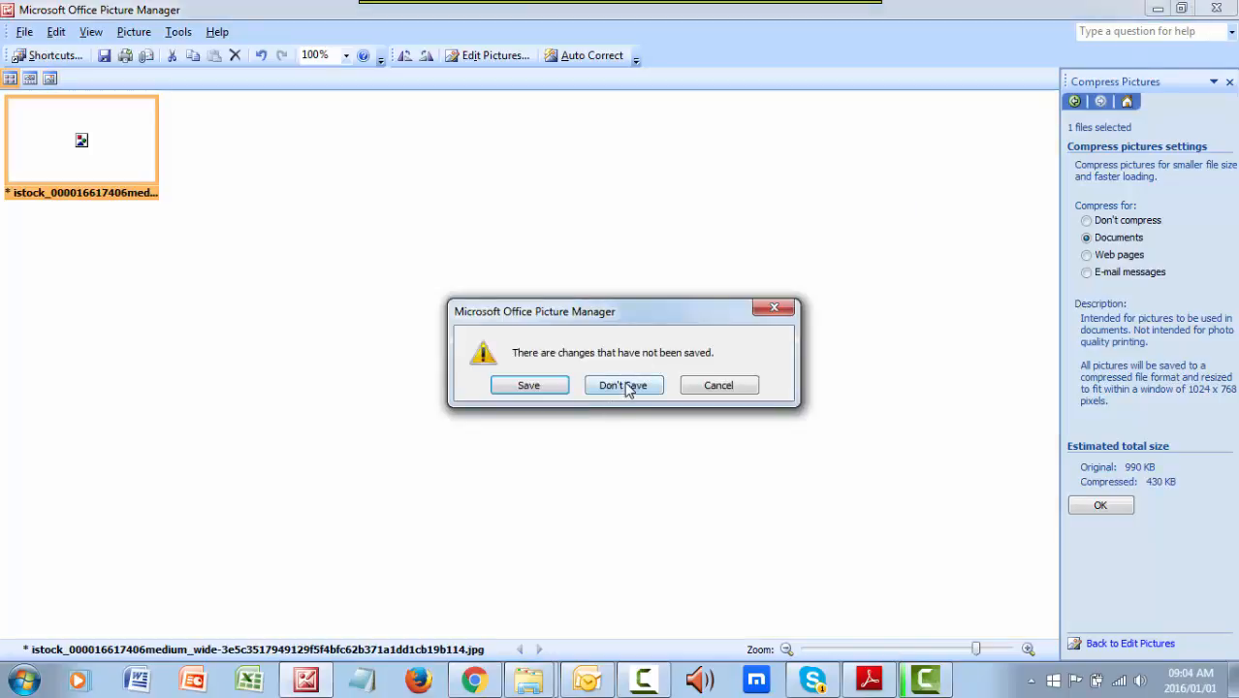
click(626, 386)
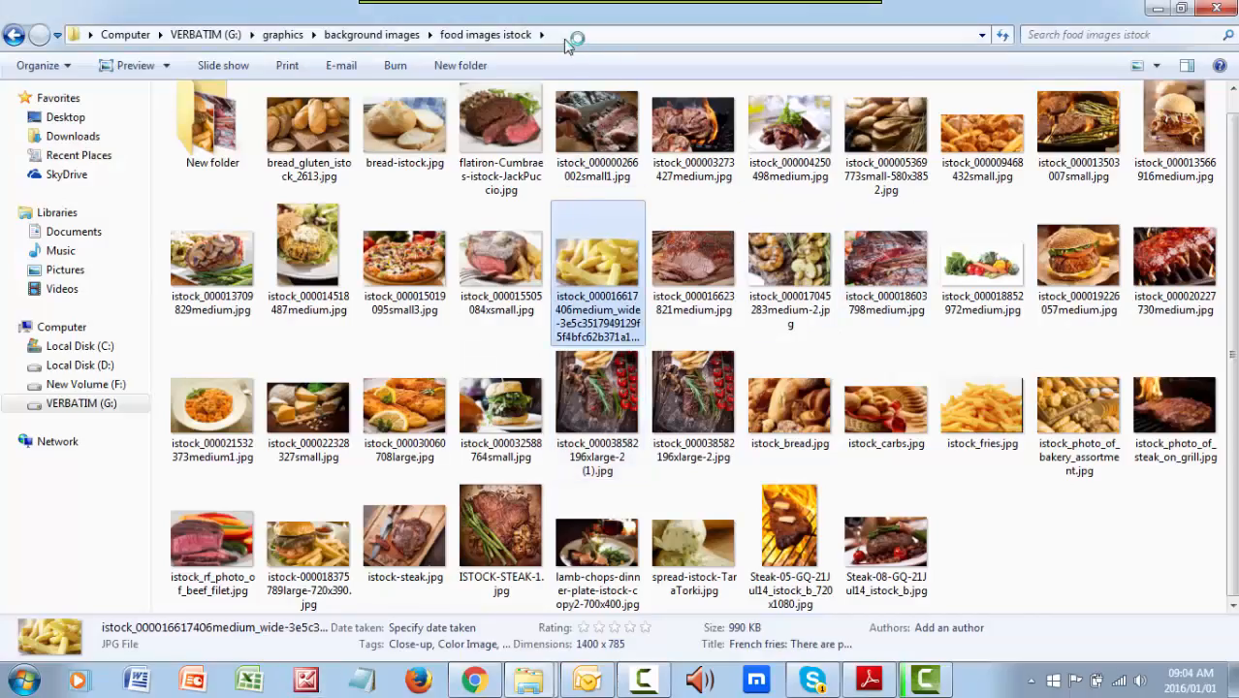
- Switch to the Free Business Toolkit PDF in Adobe Reader, follow its Tiny PNG link and allow the connection
drag(569, 45, 676, 99)
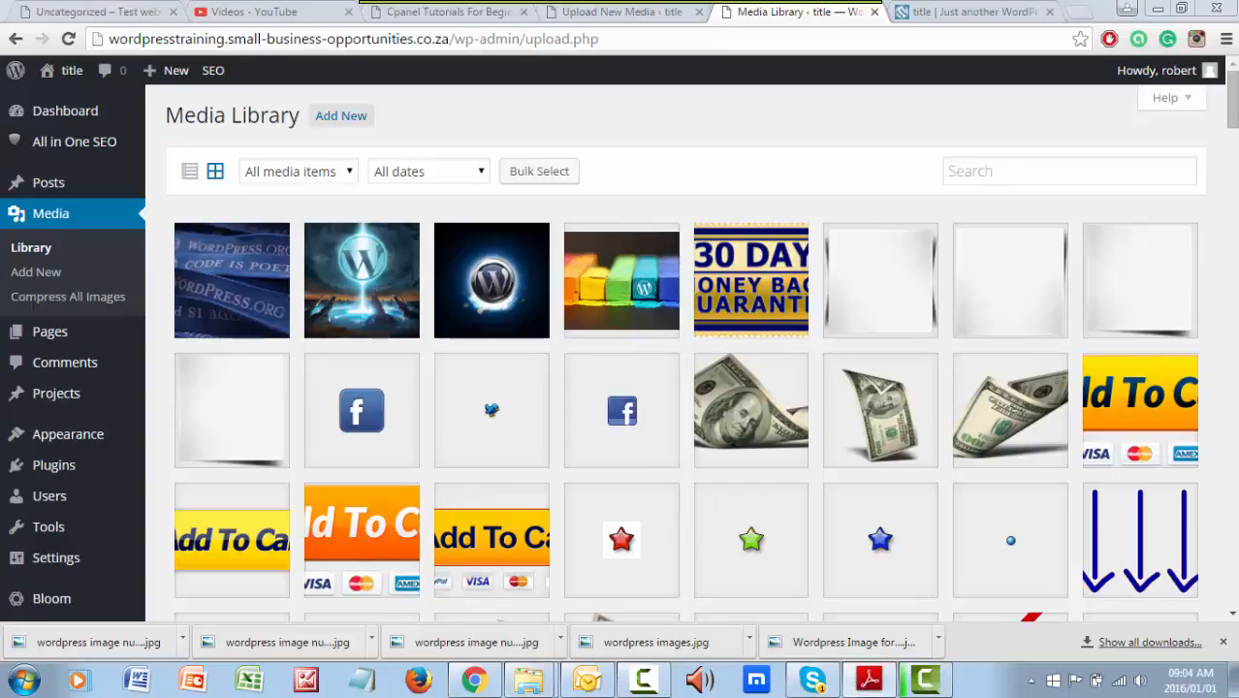
drag(1238, 101, 597, 3)
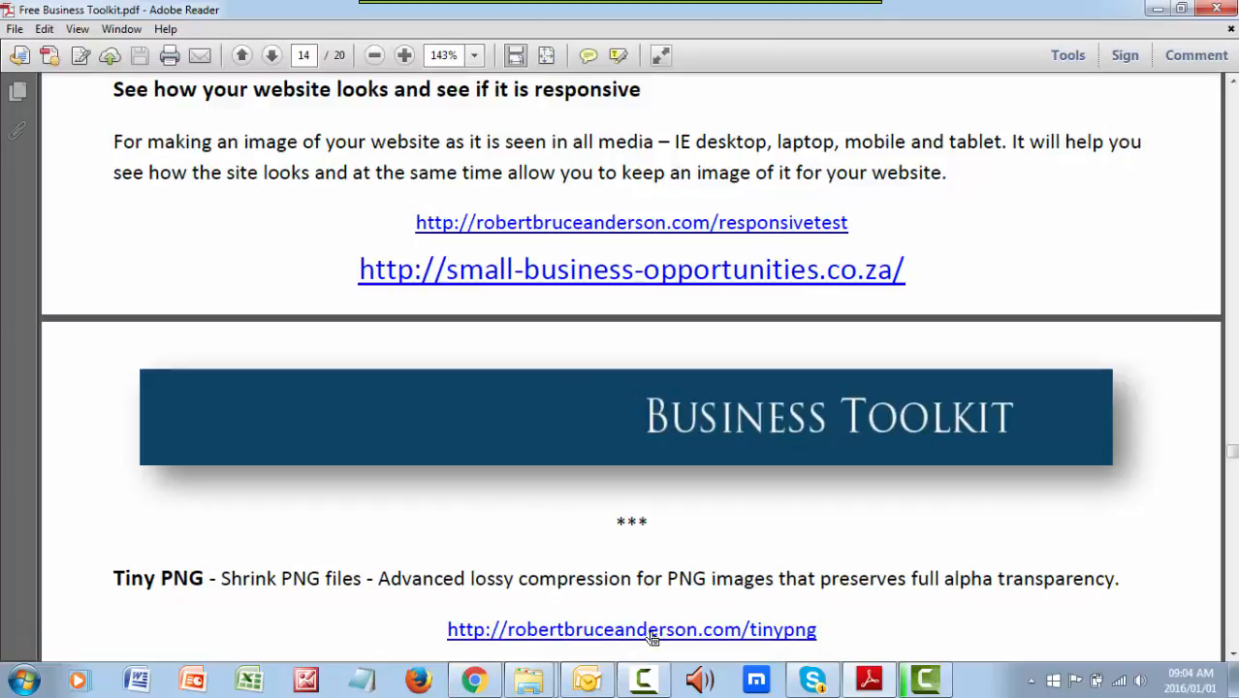
click(652, 636)
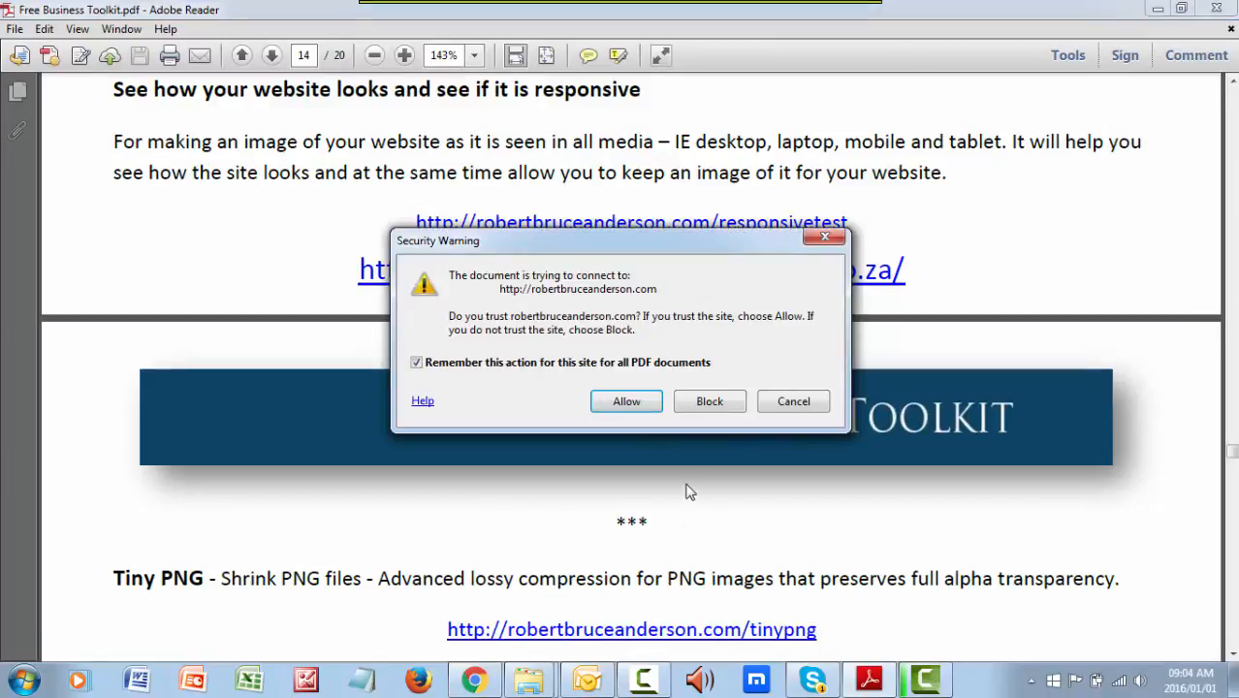
click(630, 412)
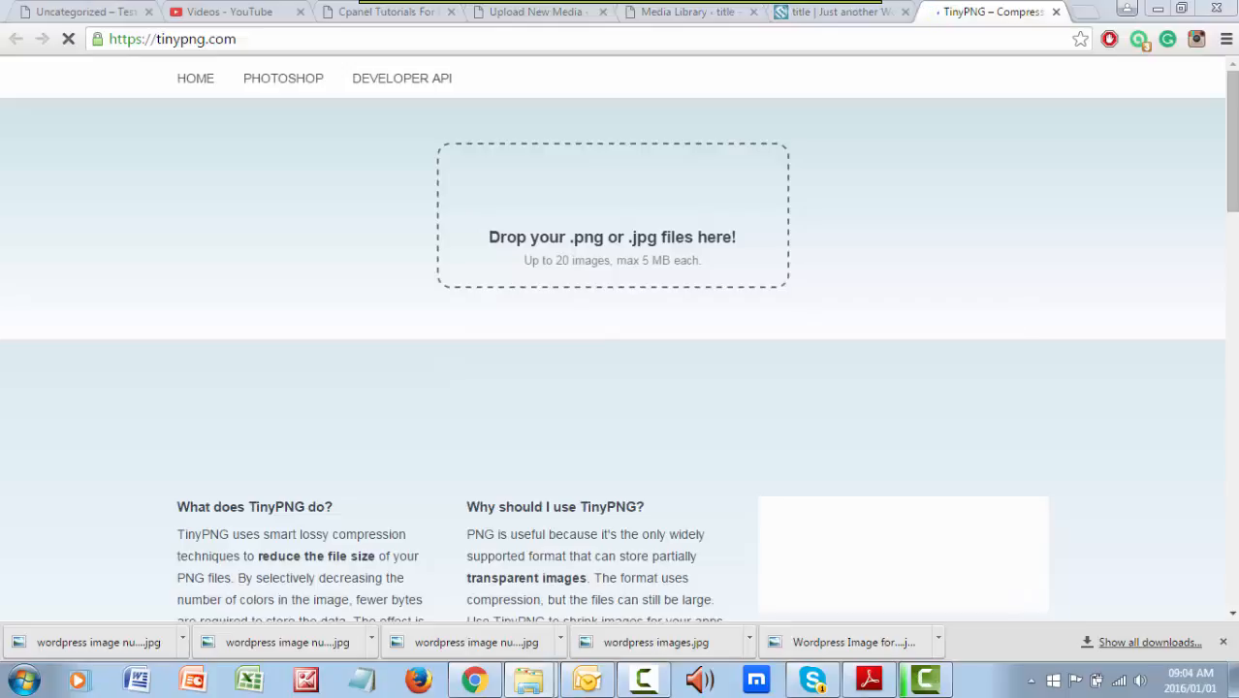
- Compress the original french fries image with TinyPNG and download the compressed file
drag(552, 233, 585, 241)
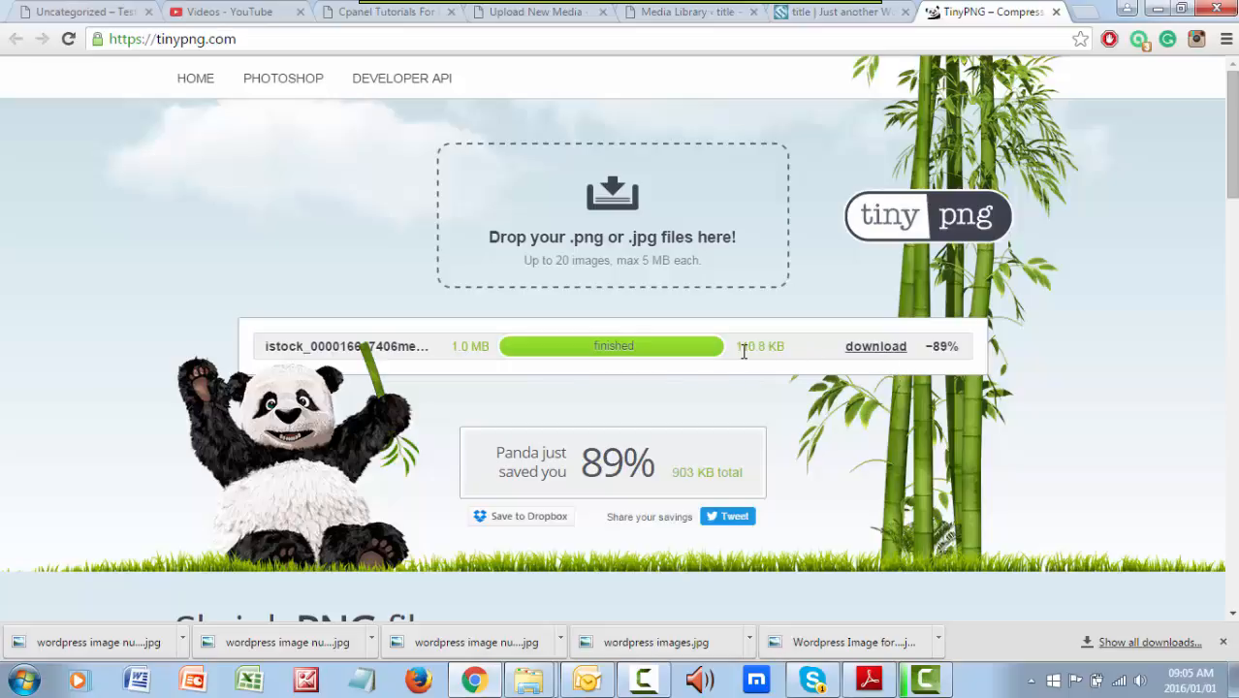
click(877, 352)
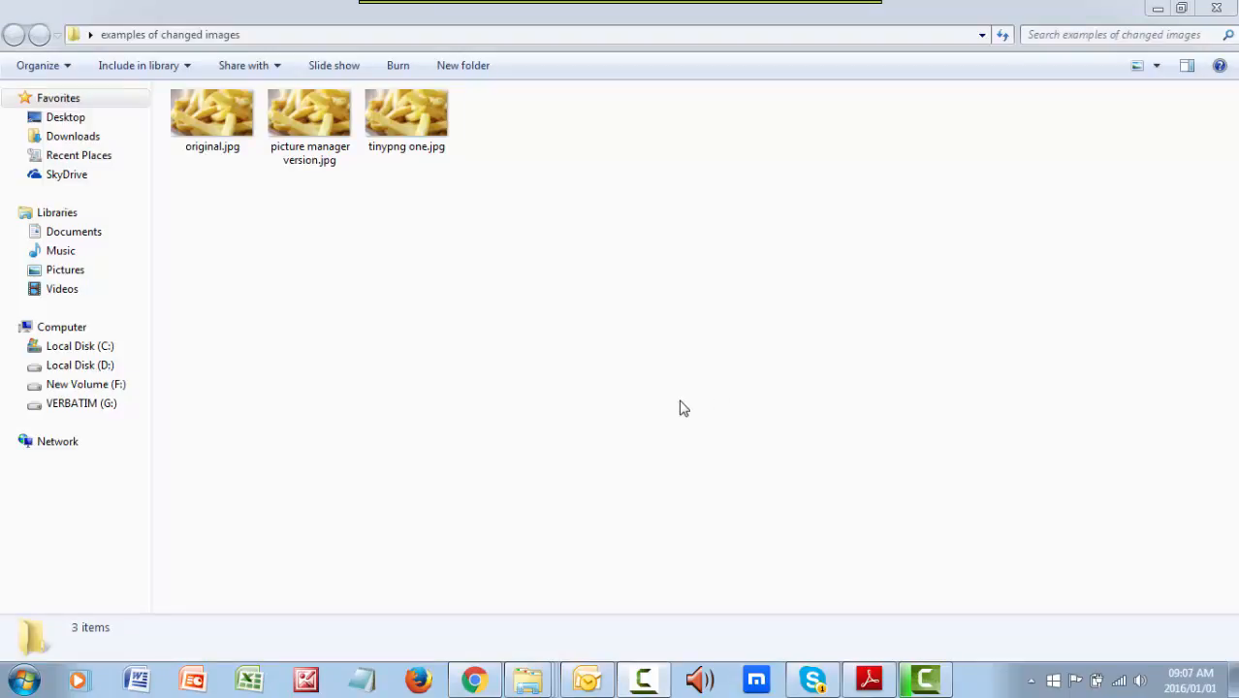
- Compare original.jpg, picture manager version.jpg and tinypng one.jpg in Windows Photo Viewer, and check the file size of the TinyPNG version
double_click(215, 128)
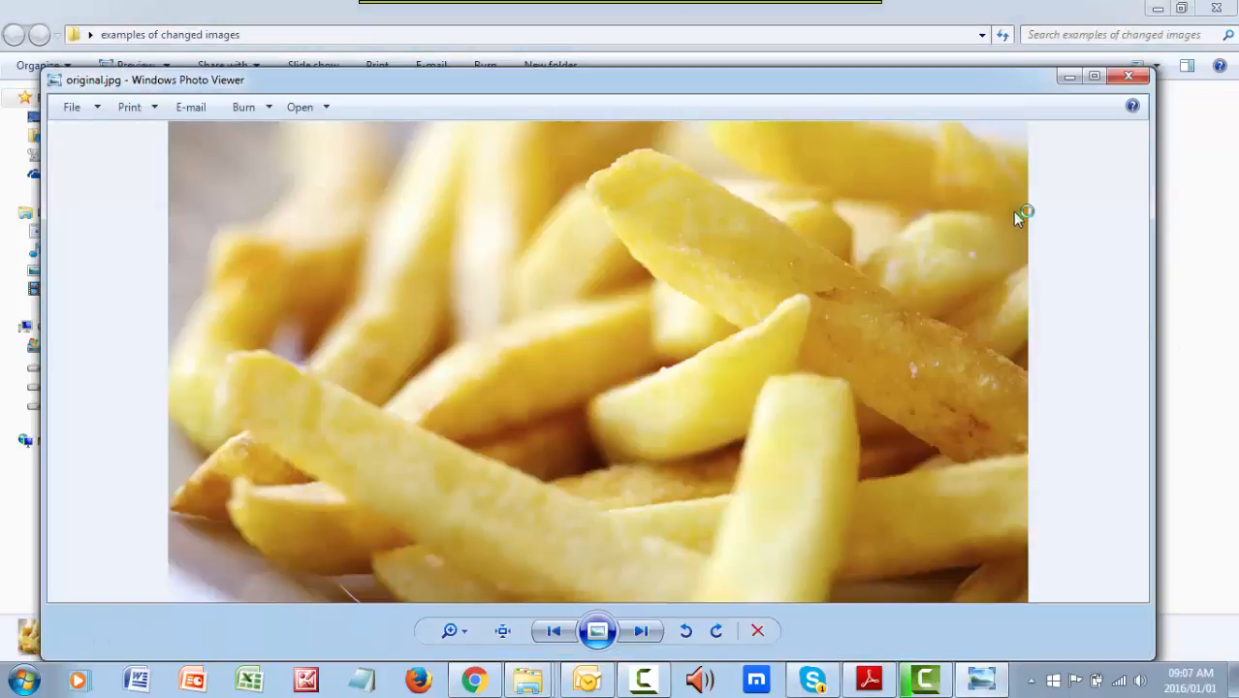
drag(803, 80, 849, 47)
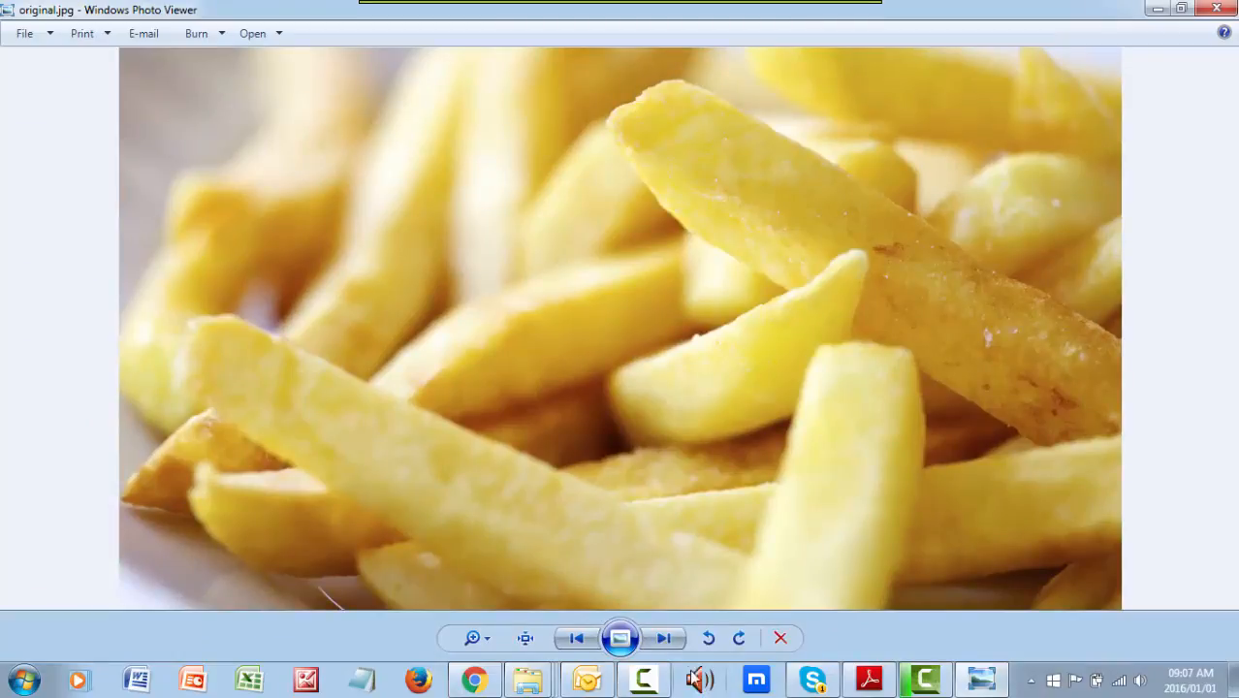
click(664, 639)
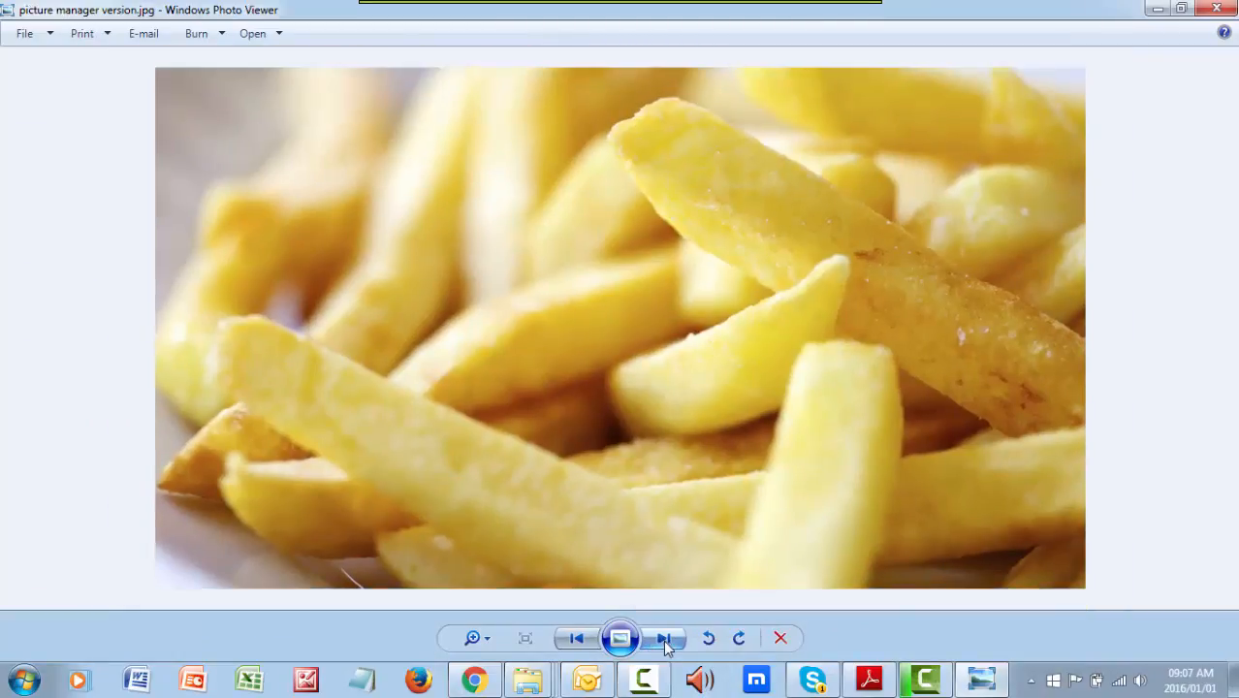
click(665, 639)
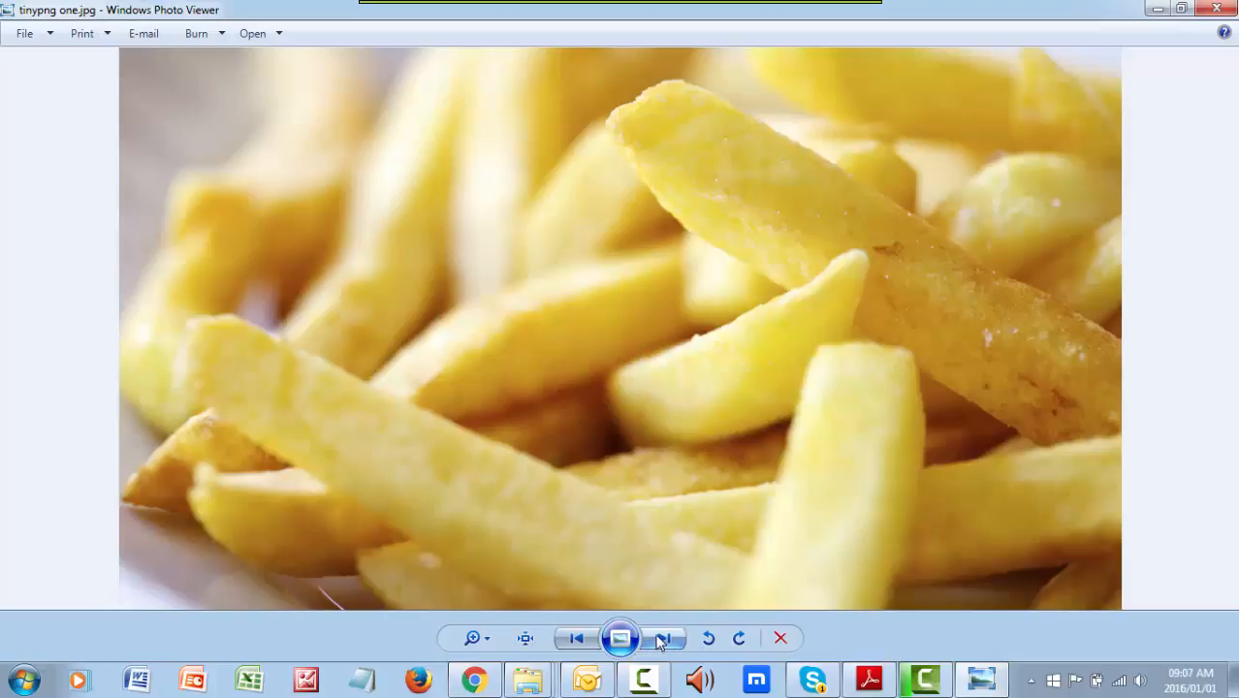
click(661, 641)
click(662, 640)
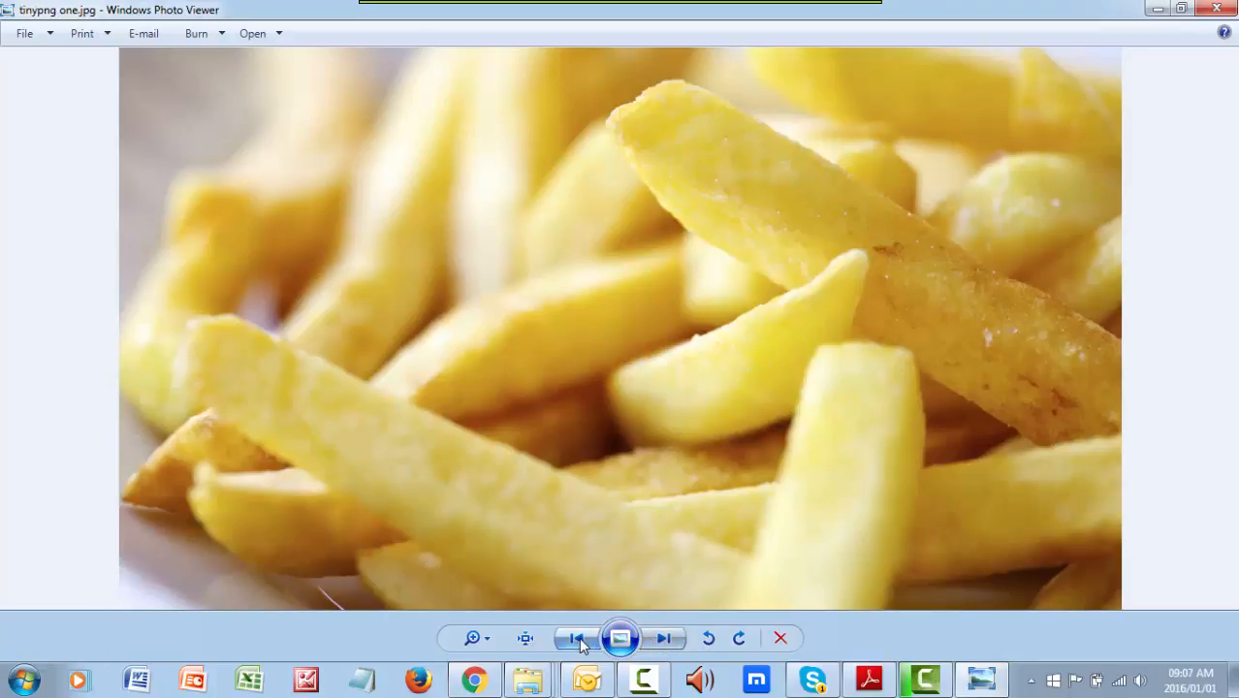
click(665, 639)
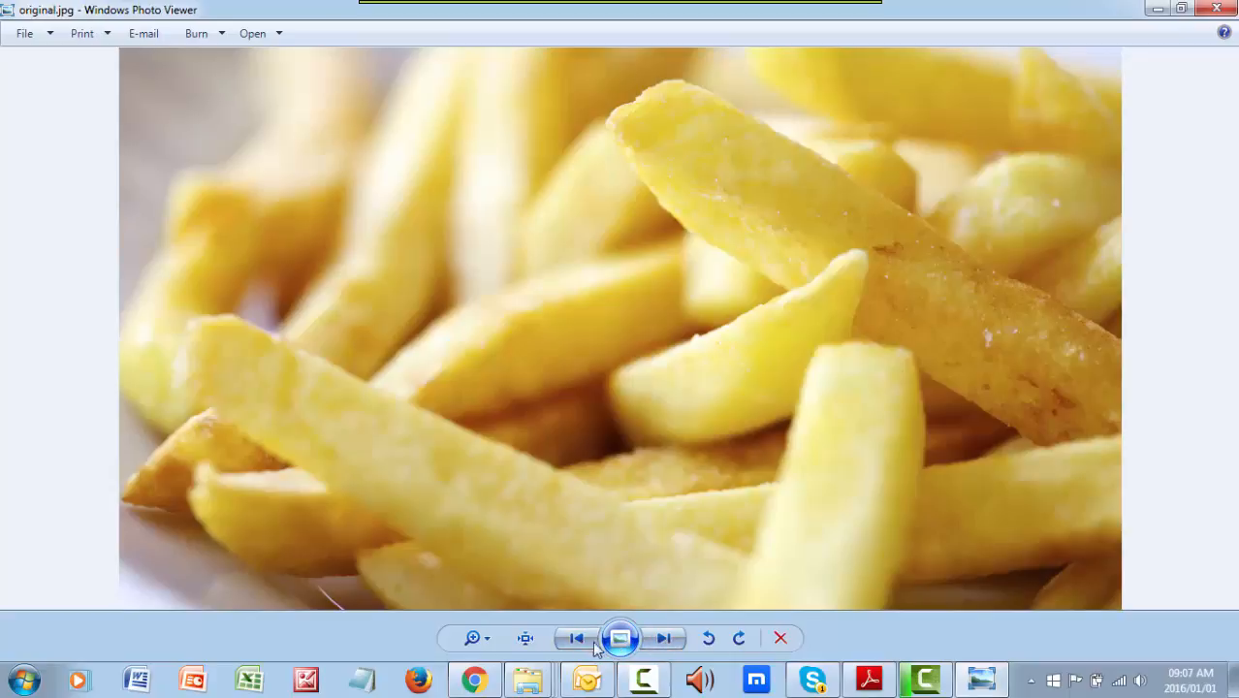
click(664, 639)
click(664, 639)
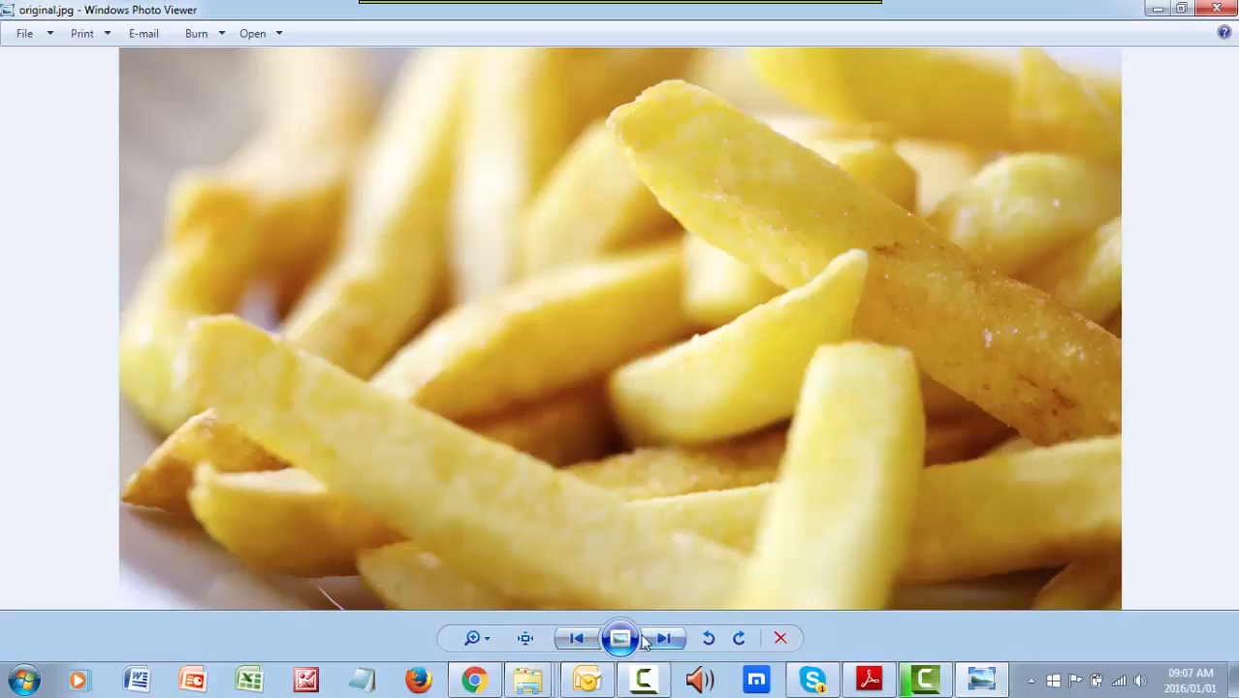
click(576, 638)
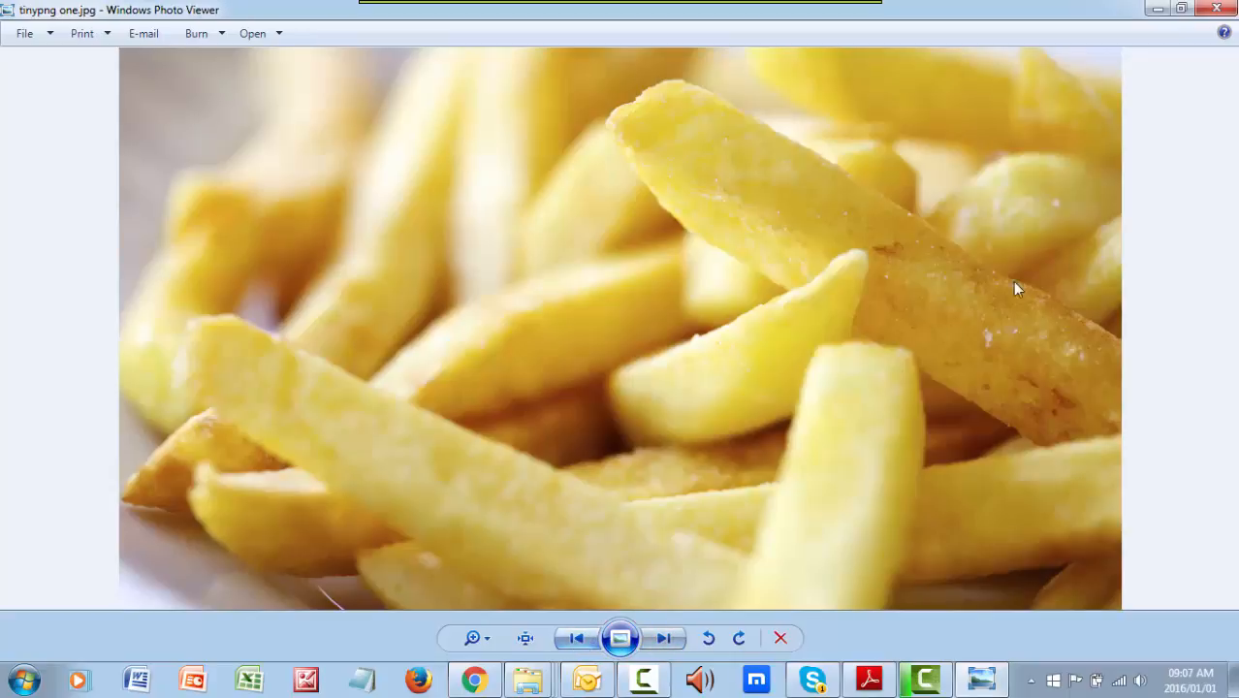
click(1217, 9)
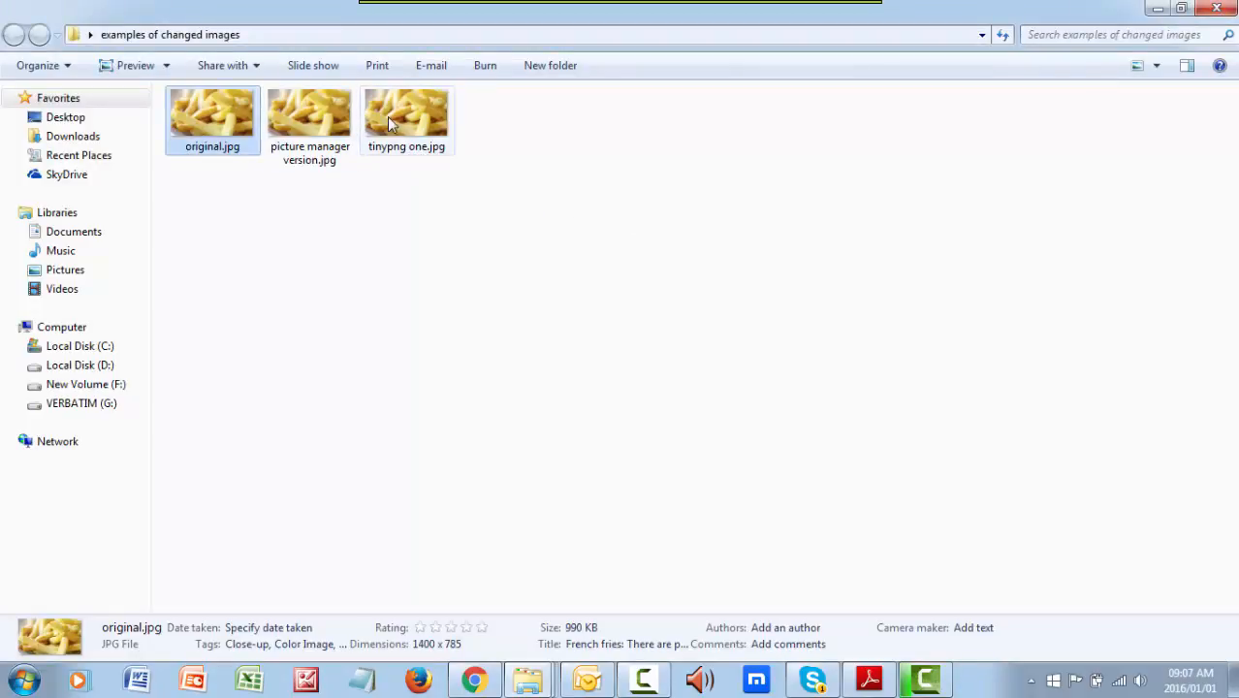
mouse_move(408, 132)
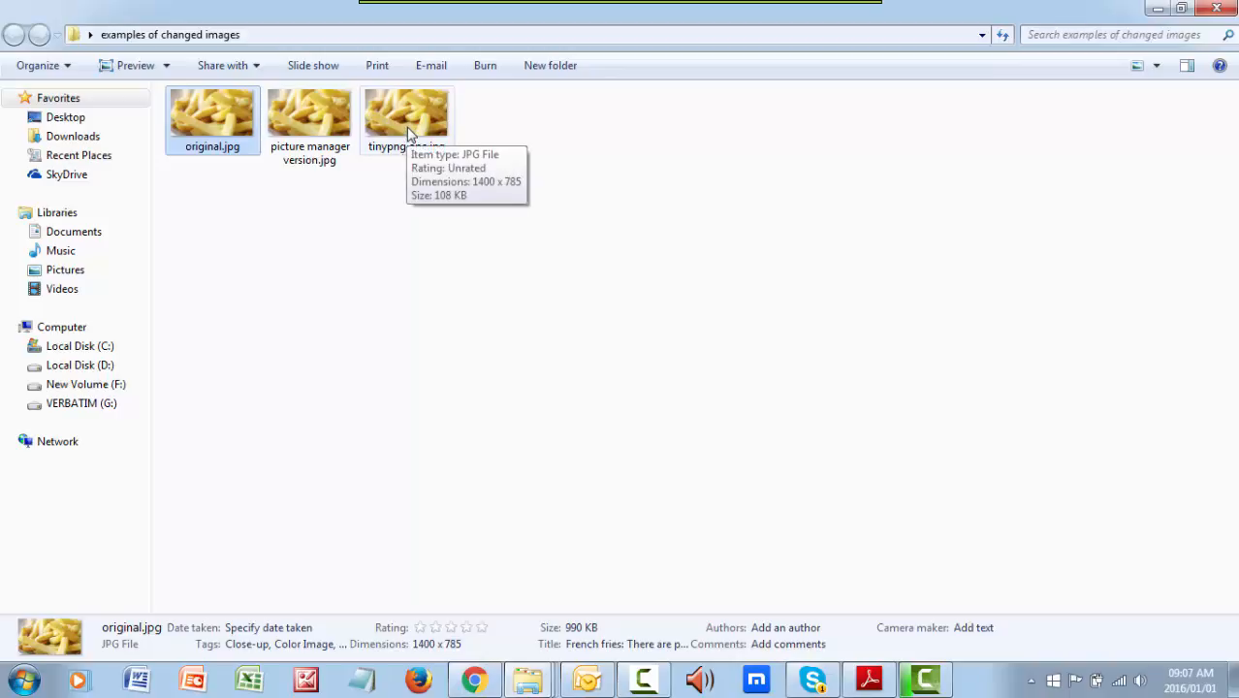
- Switch to Chrome, close the Downloads page and look through the images in the WordPress Media Library
click(473, 678)
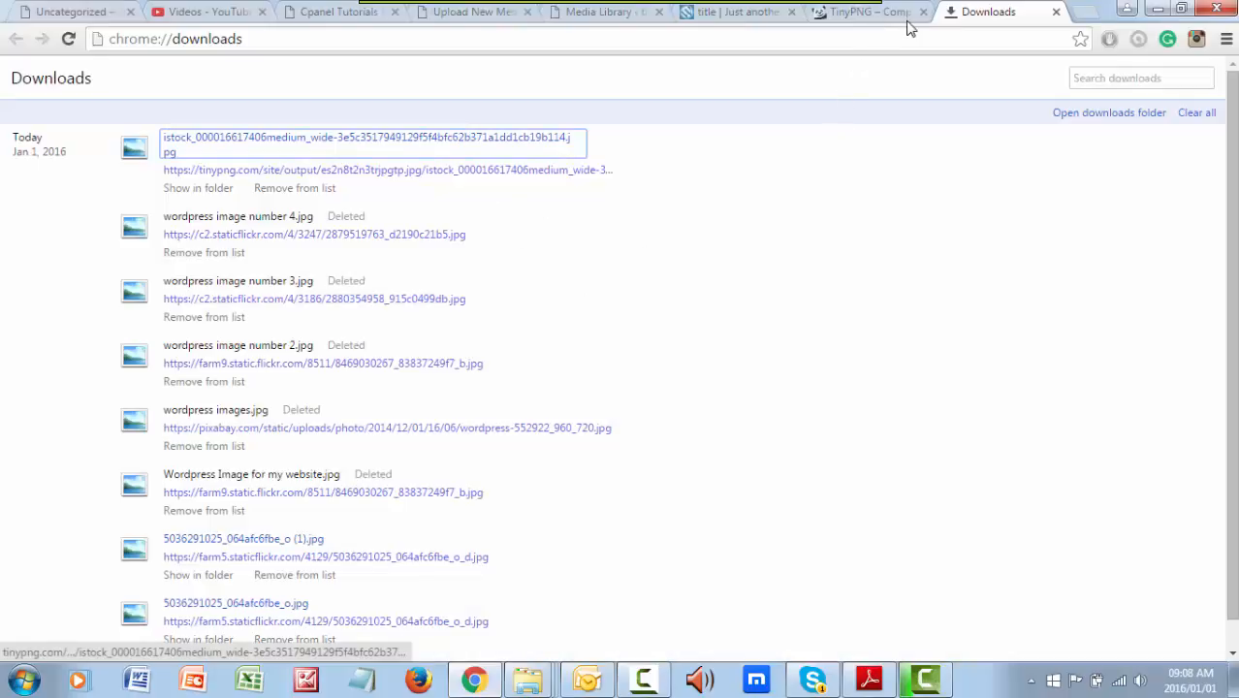
click(1056, 12)
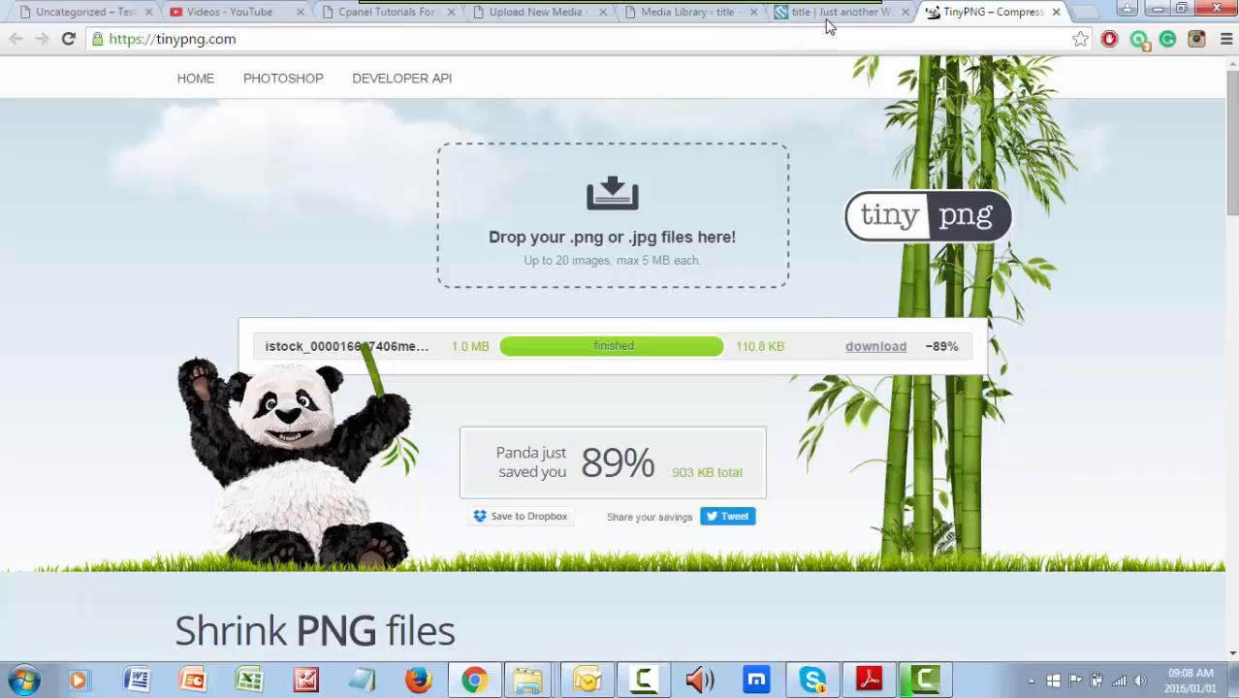
click(703, 13)
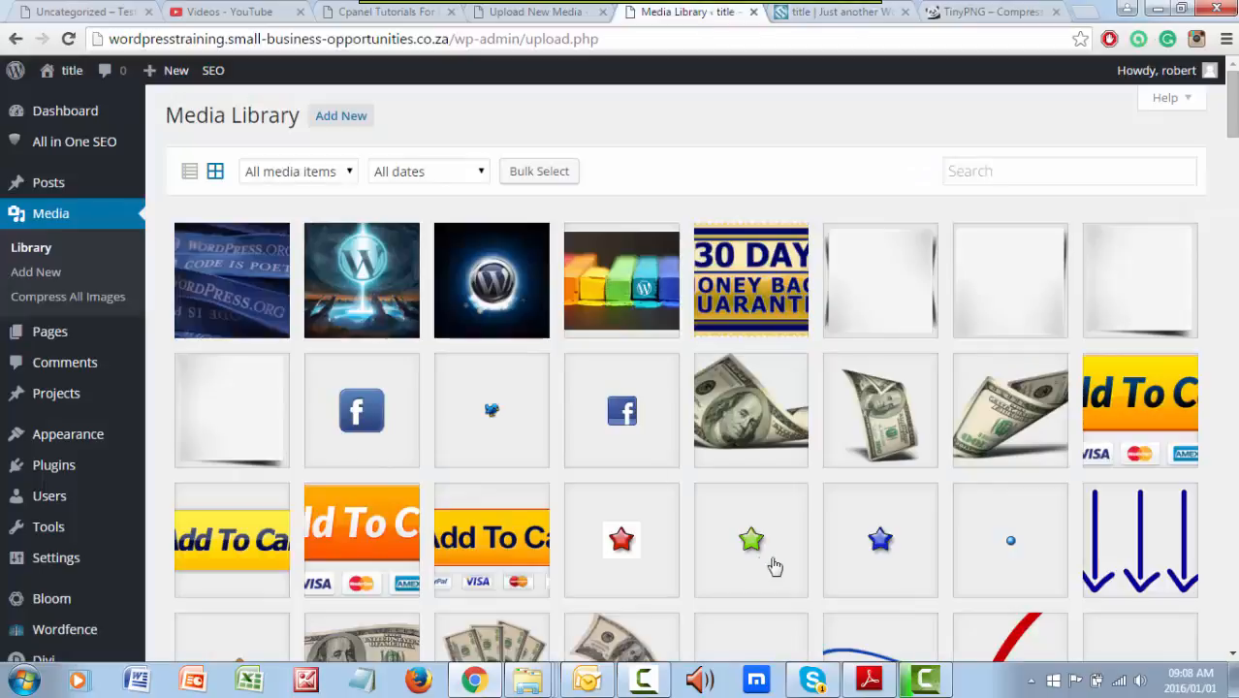
scroll(502, 475, down, 1)
scroll(501, 475, down, 10)
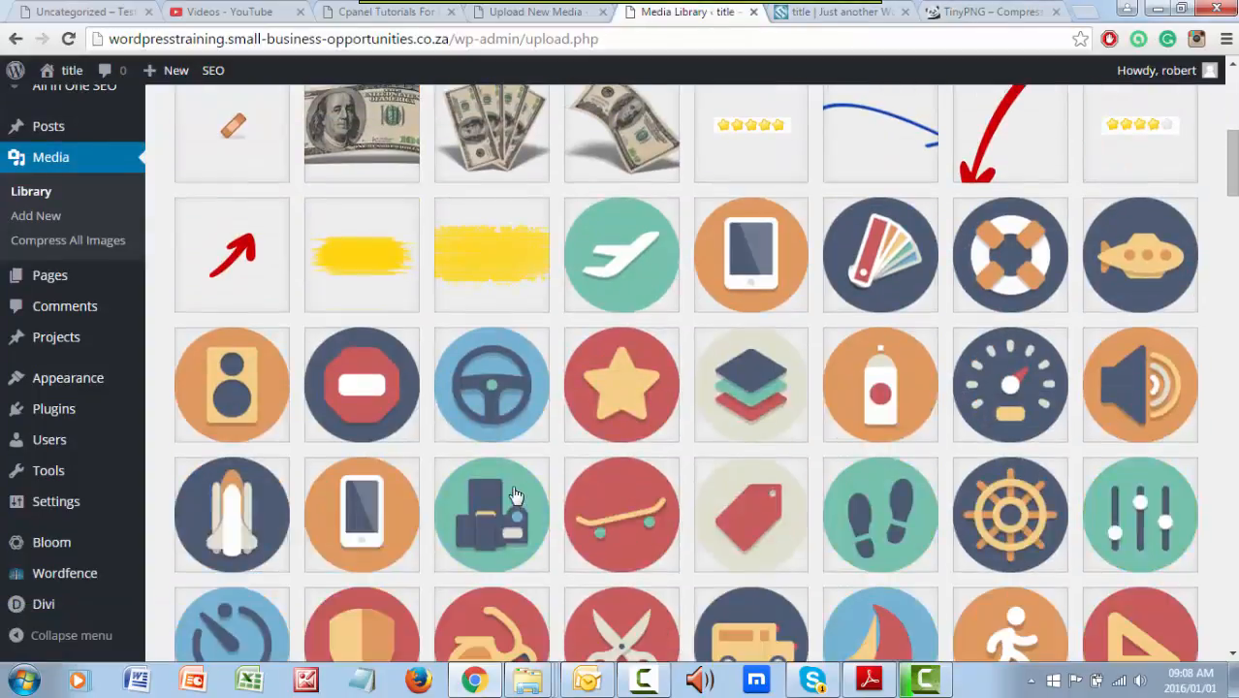
scroll(676, 523, up, 10)
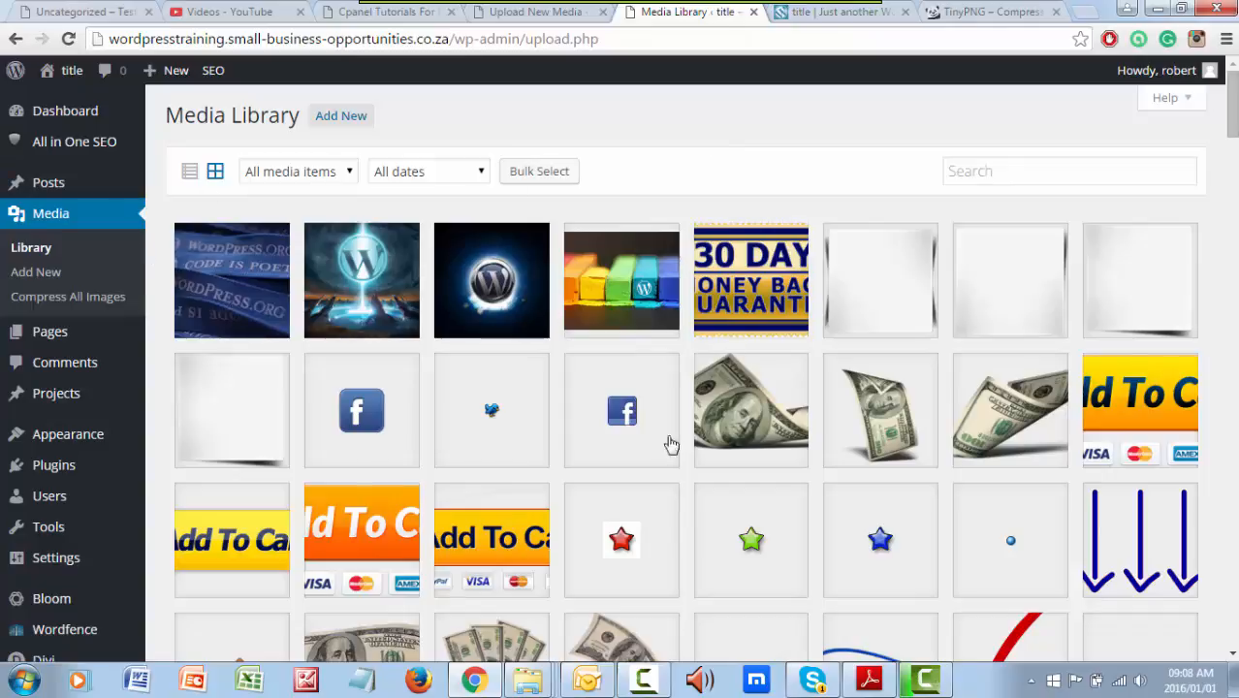
- Examine the attachment details of the blue WordPress ribbon image and the coloured chalk image, including the chalk image's full description
click(247, 289)
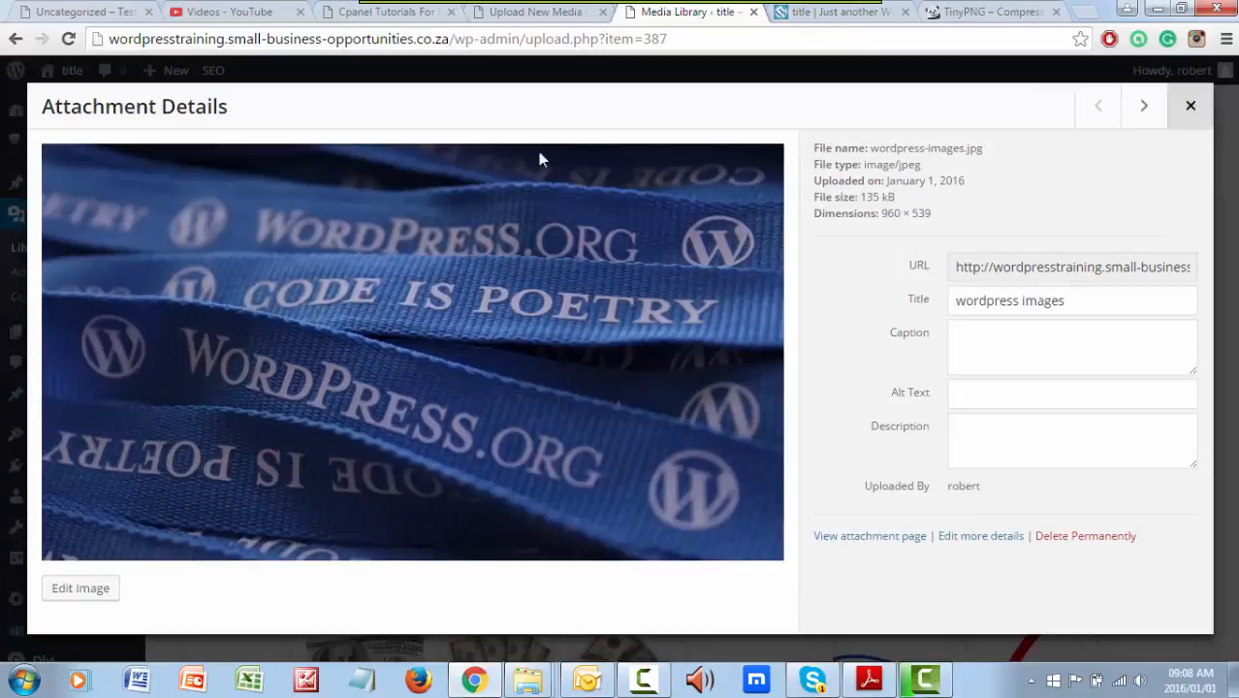
key(Escape)
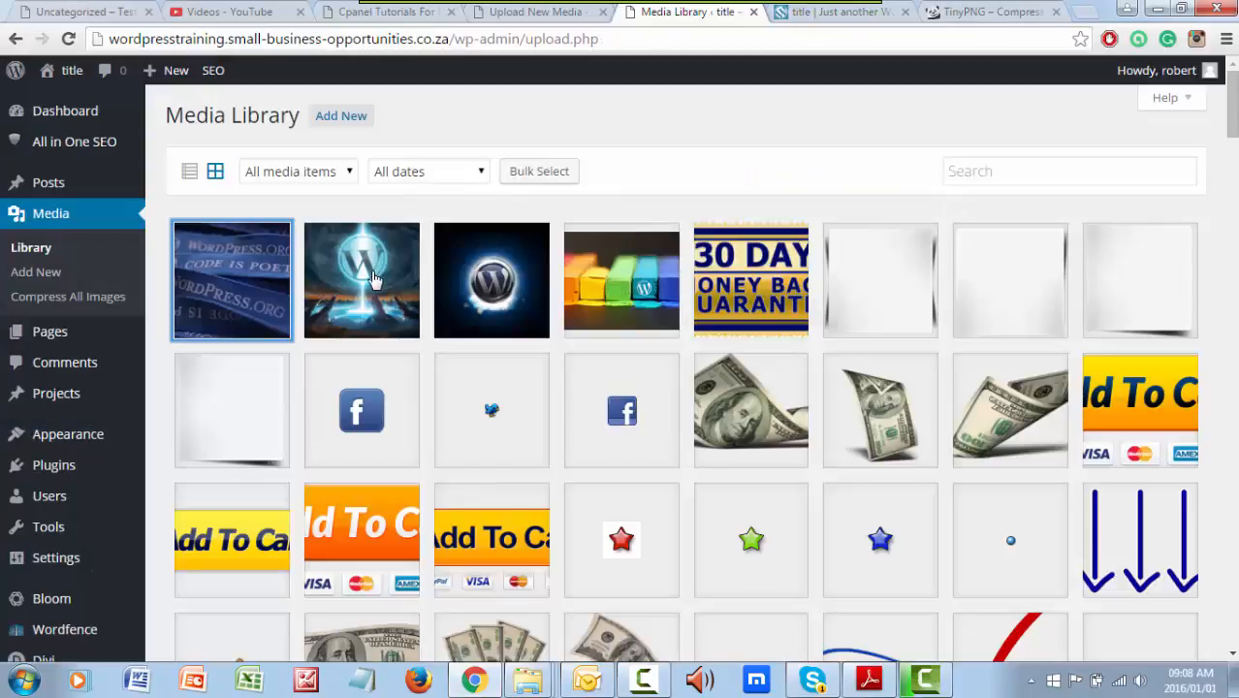
click(636, 283)
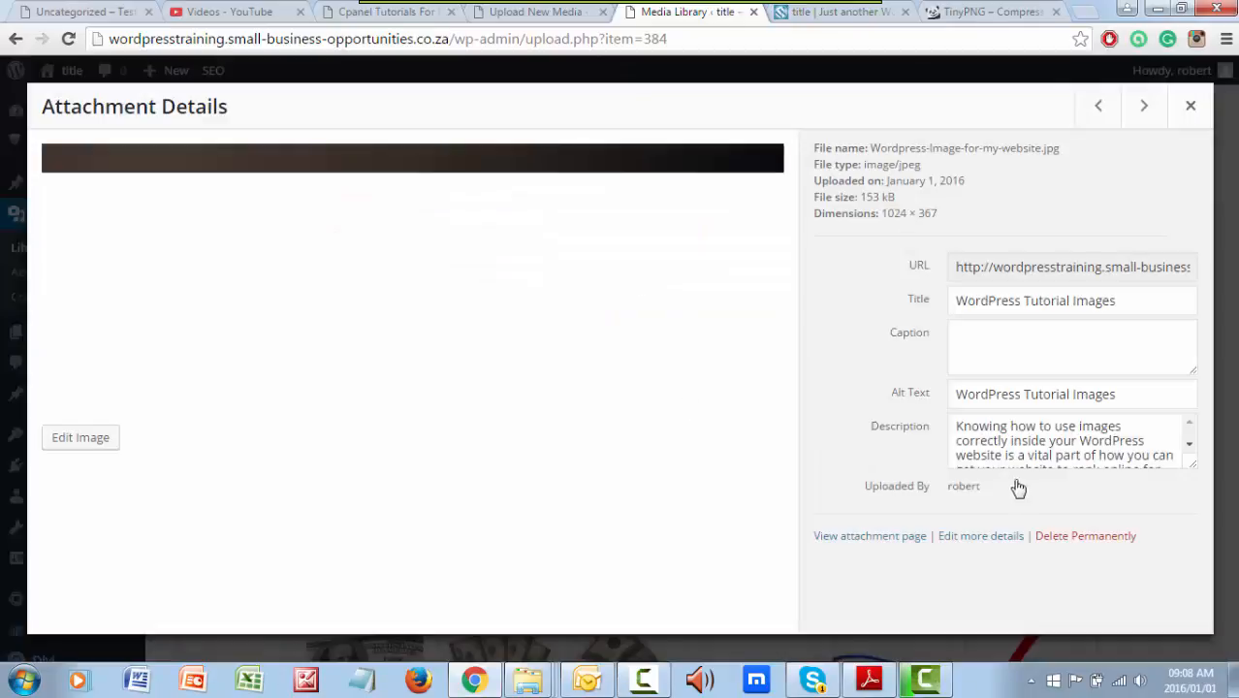
click(1189, 444)
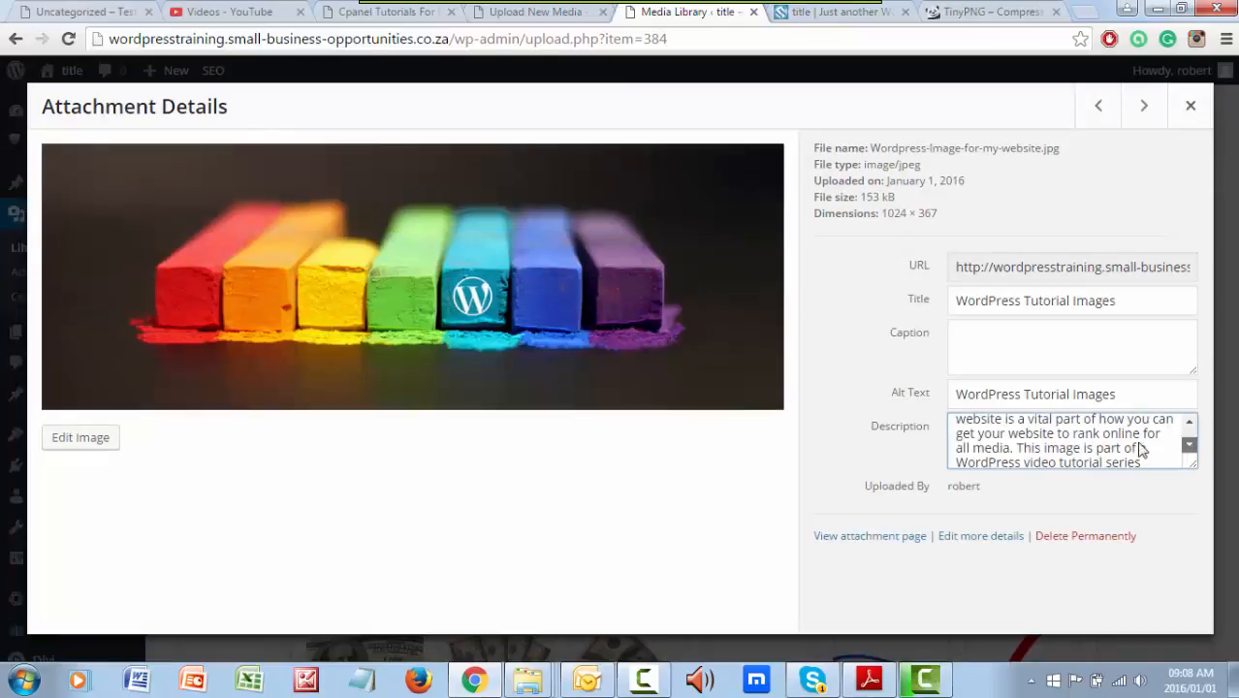
scroll(1141, 451, down, 1)
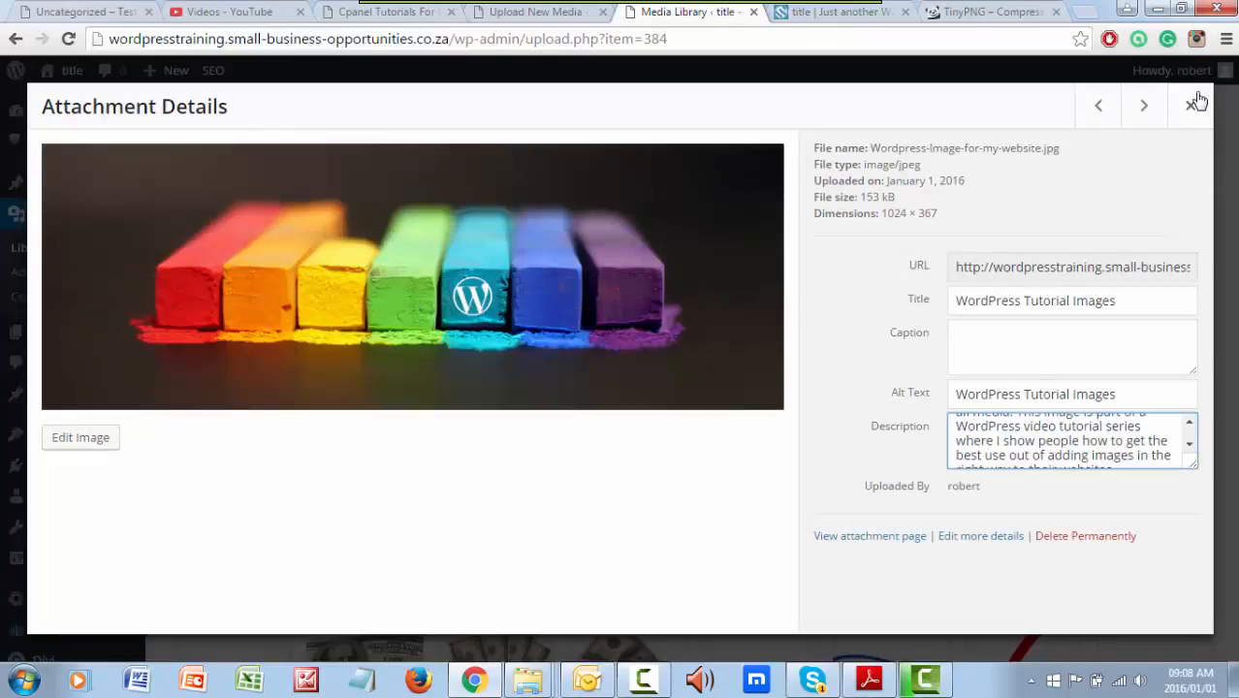
click(858, 254)
key(Escape)
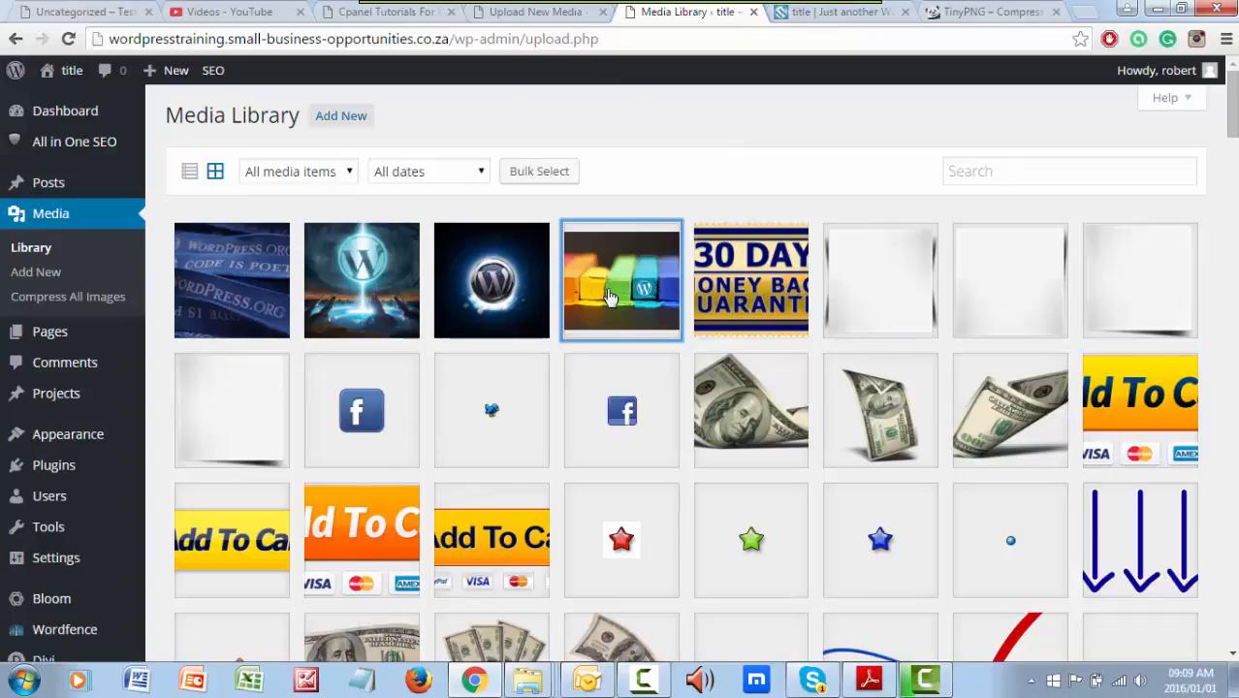
- Examine the attachment details of the blue WordPress ribbon image and the dark moonlit background image further down the Media Library
click(260, 295)
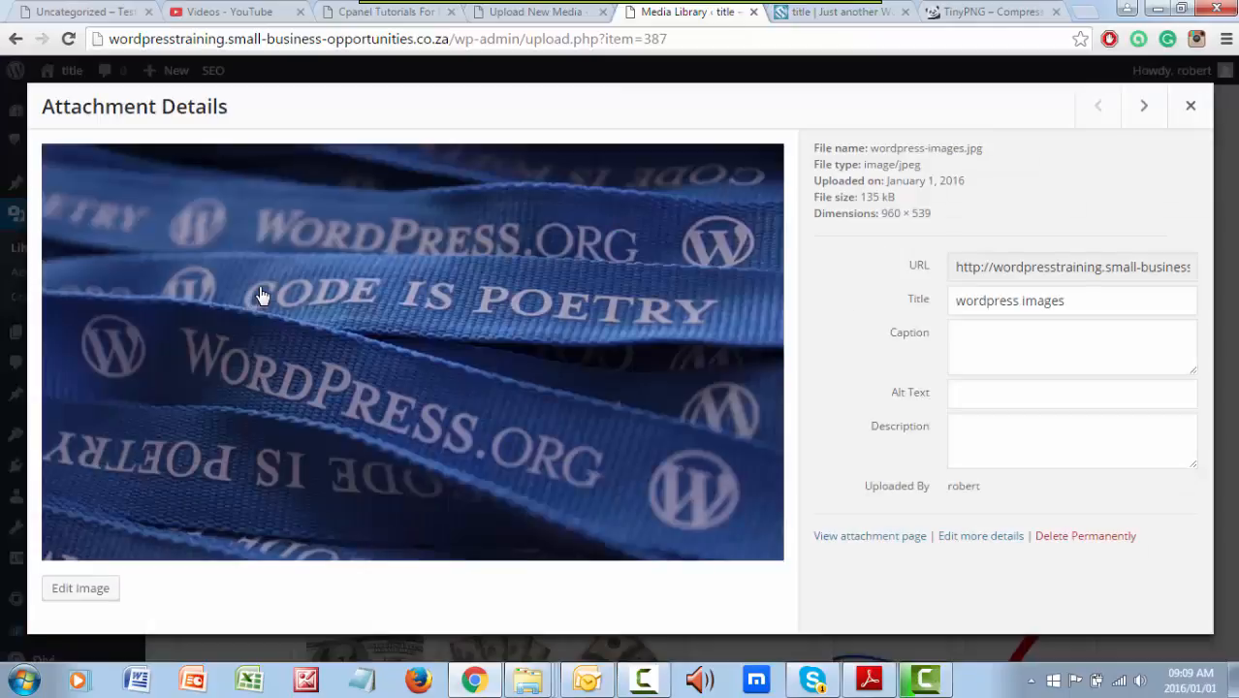
click(1191, 107)
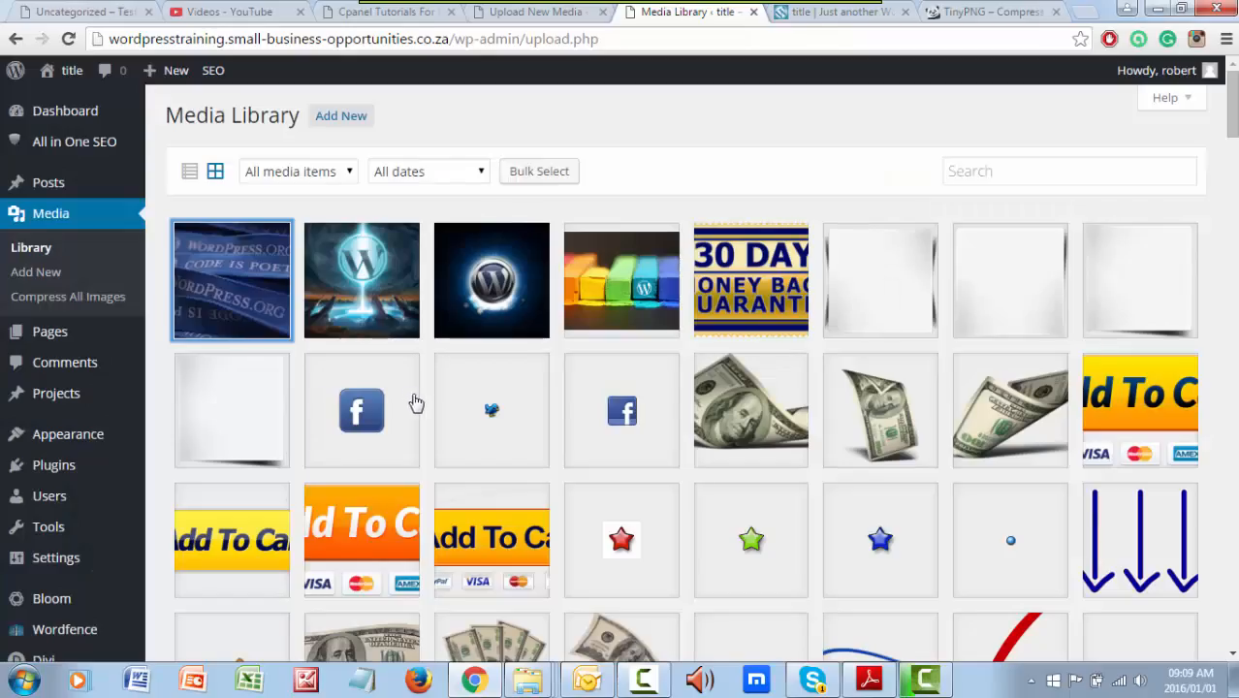
scroll(464, 496, down, 6)
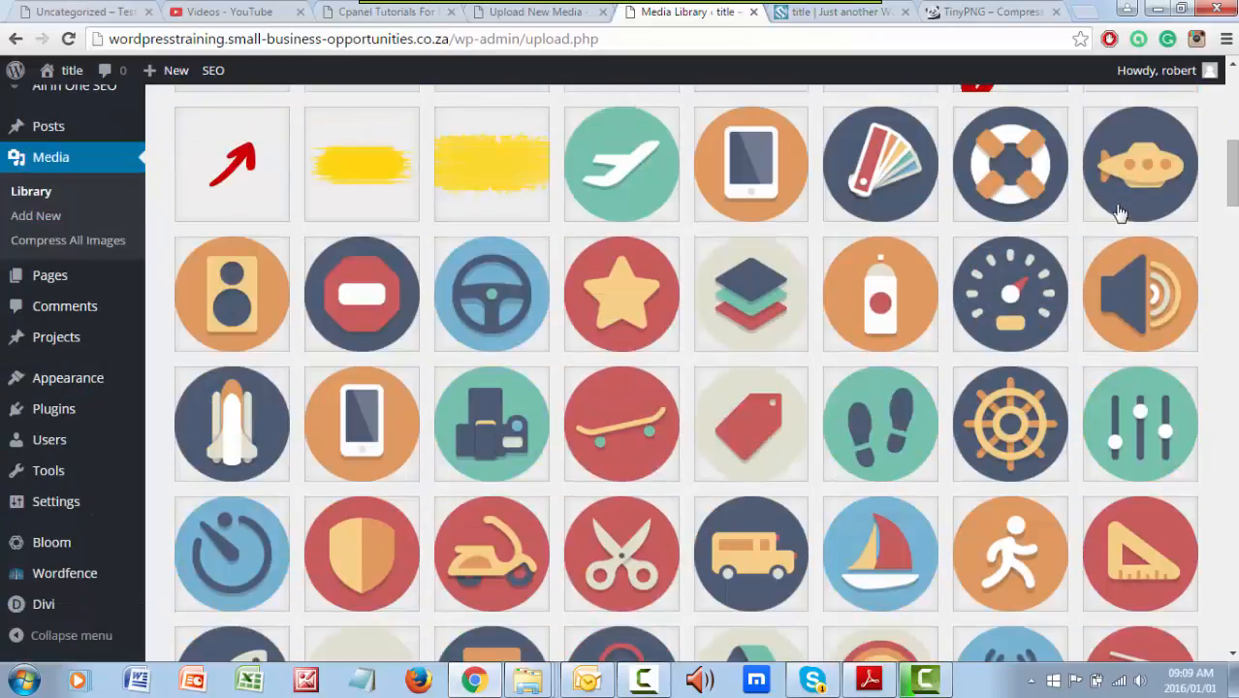
drag(1230, 173, 1207, 492)
scroll(1207, 497, down, 20)
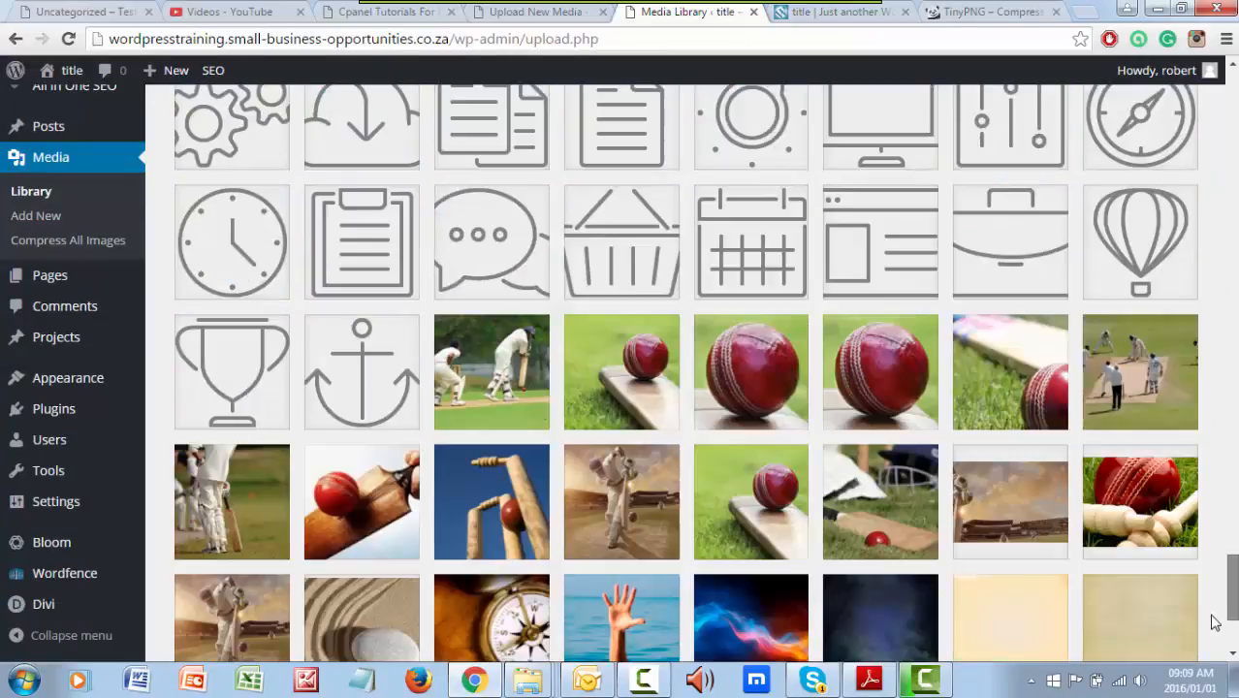
click(860, 427)
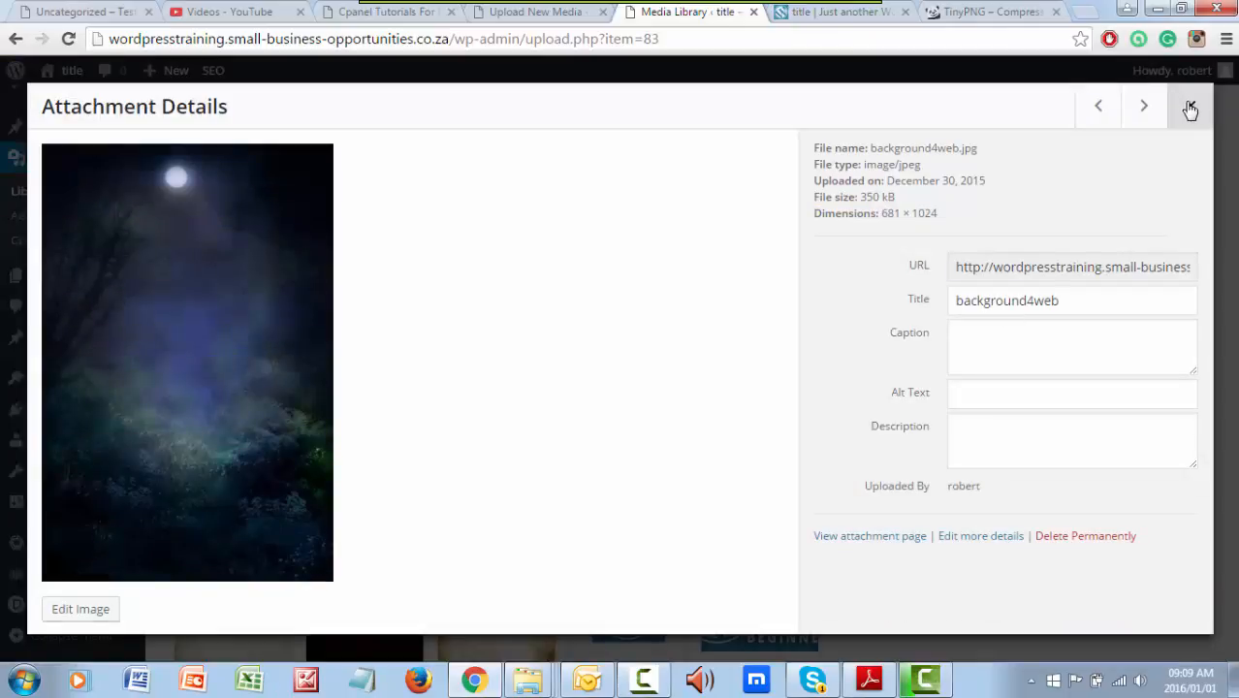
key(Escape)
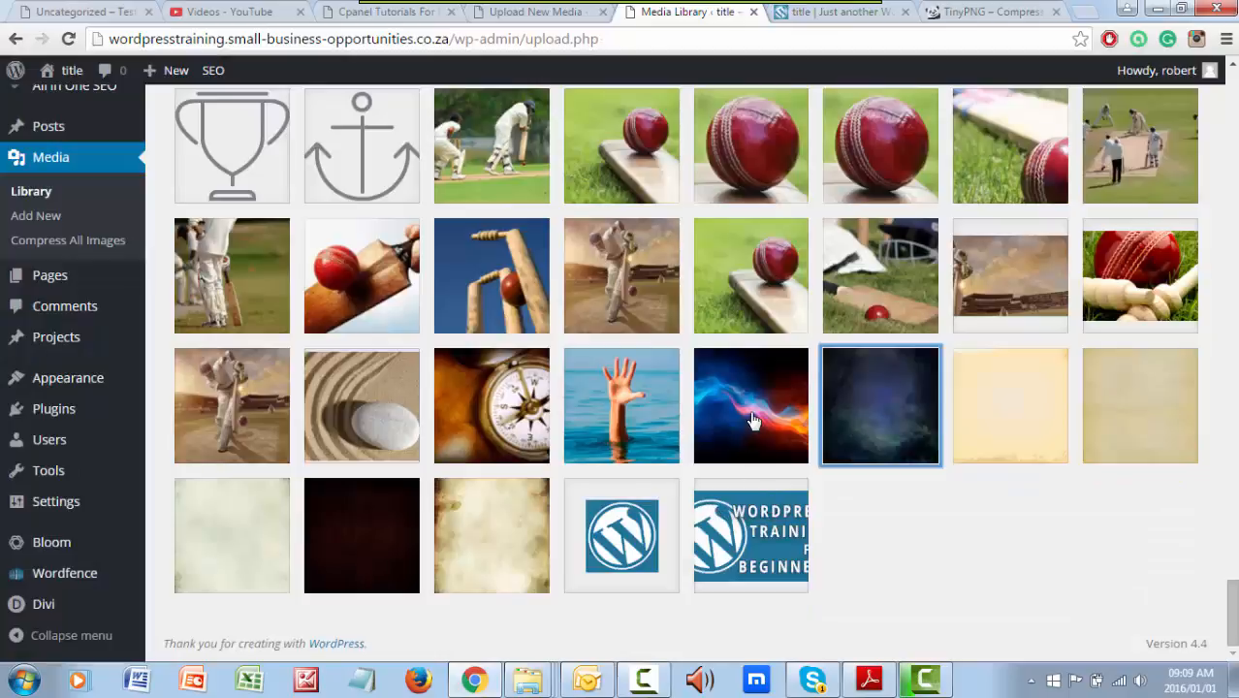
- Examine the attachment details of the cream food background image and return to the image grid
click(1020, 416)
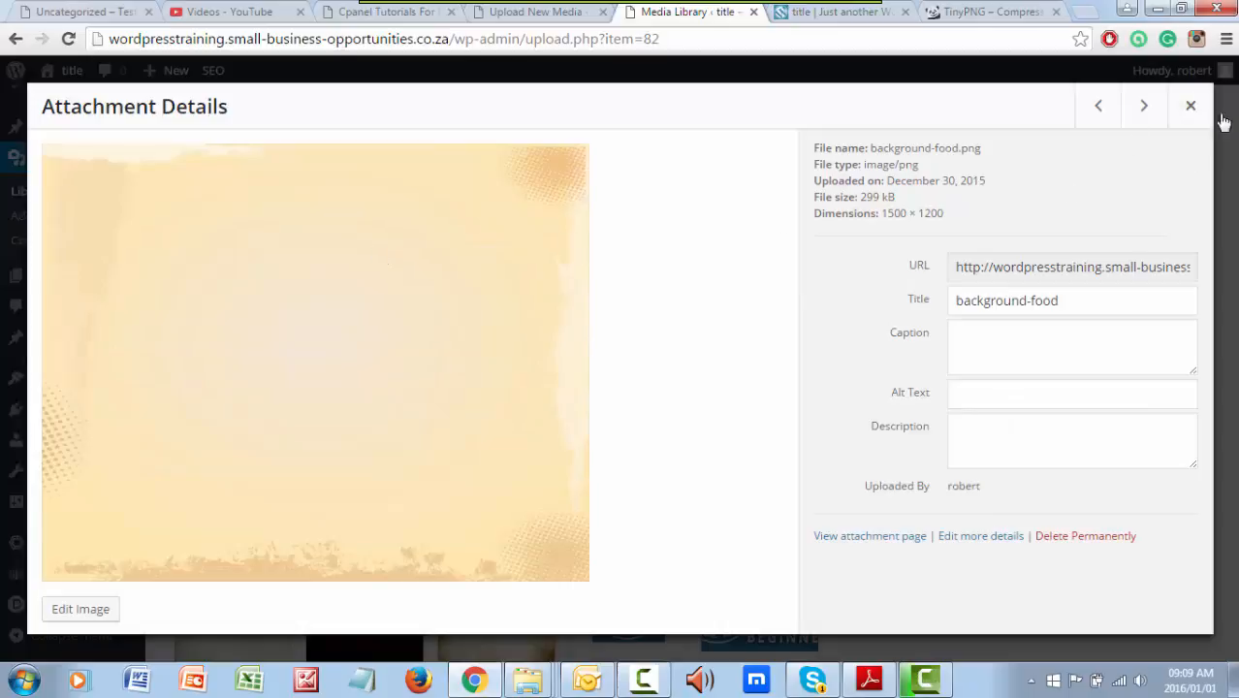
click(1194, 107)
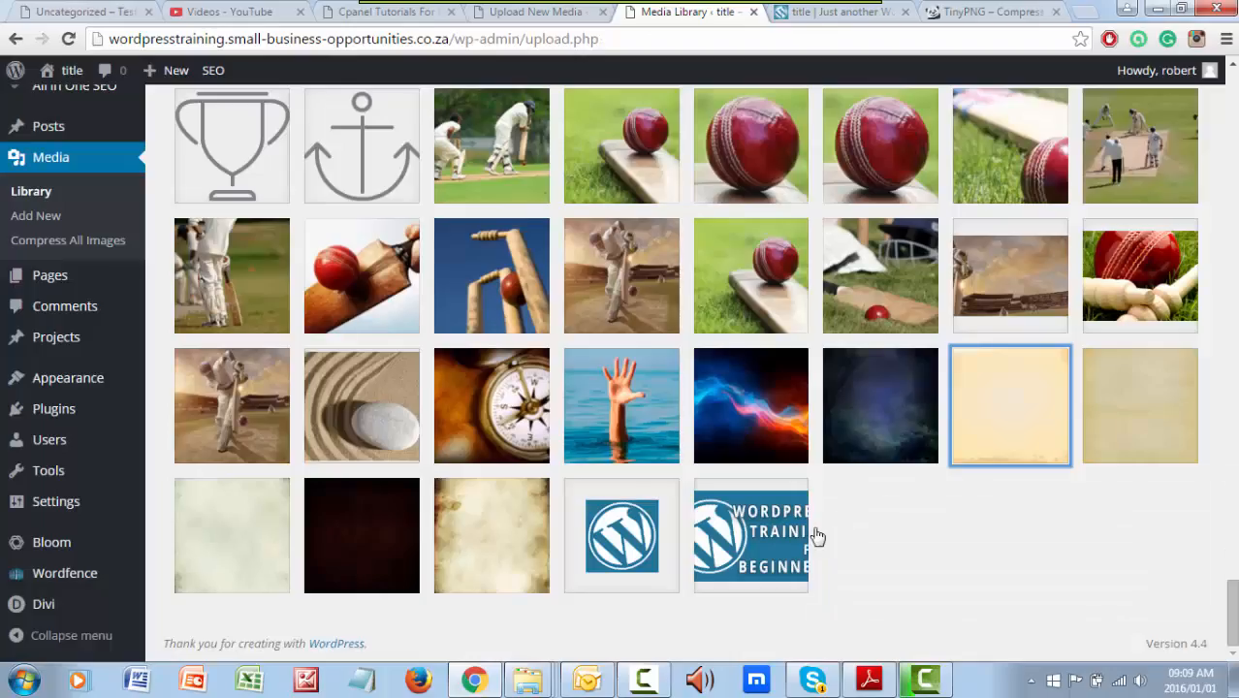
right_click(1005, 412)
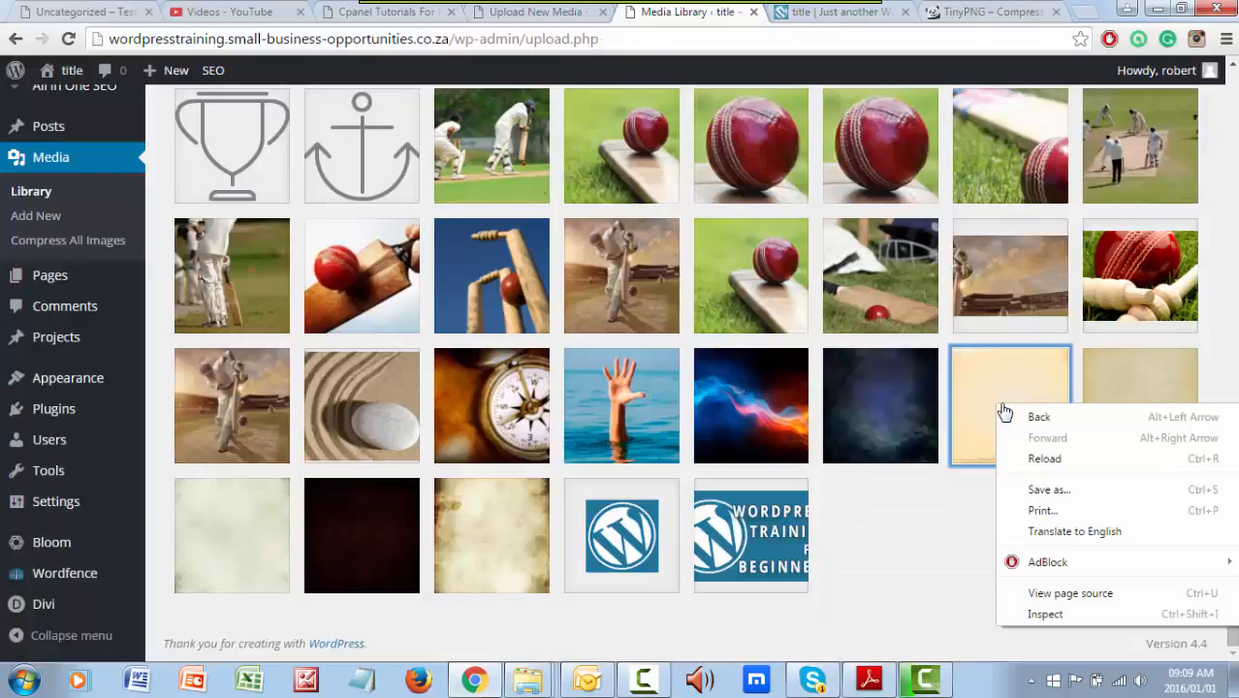
click(955, 514)
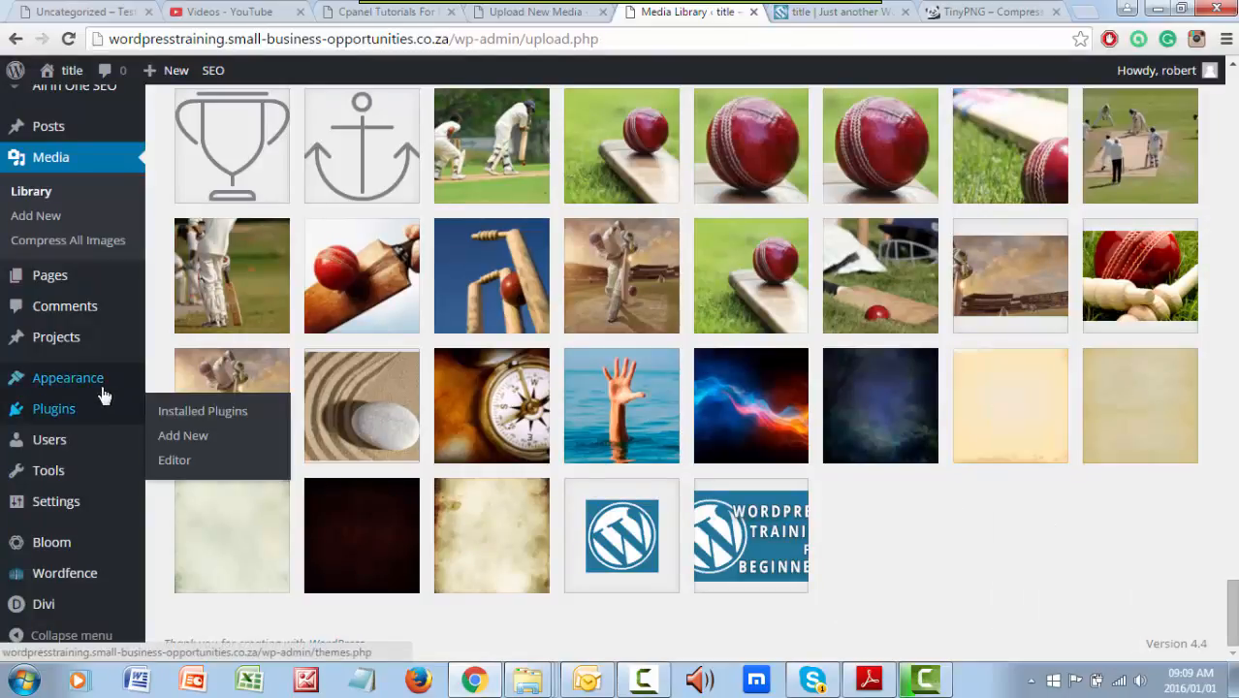
- Open the bulk compression page for the media library and start compressing all images
scroll(813, 571, up, 9)
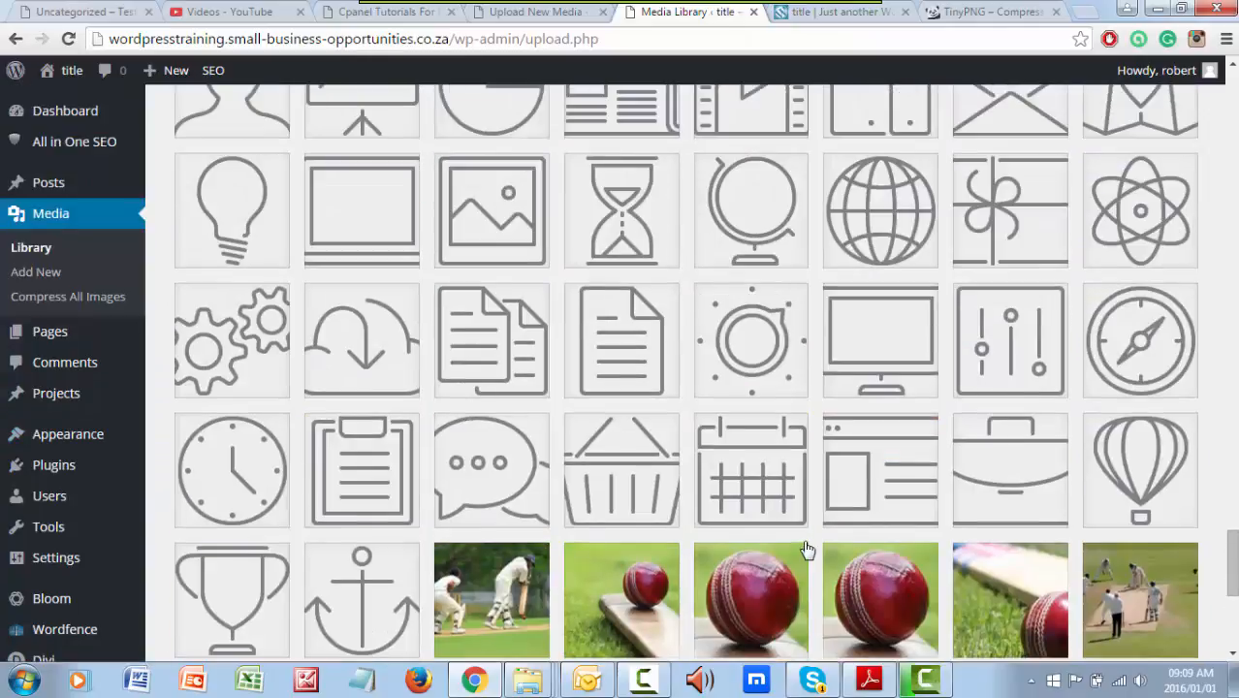
scroll(807, 541, up, 1)
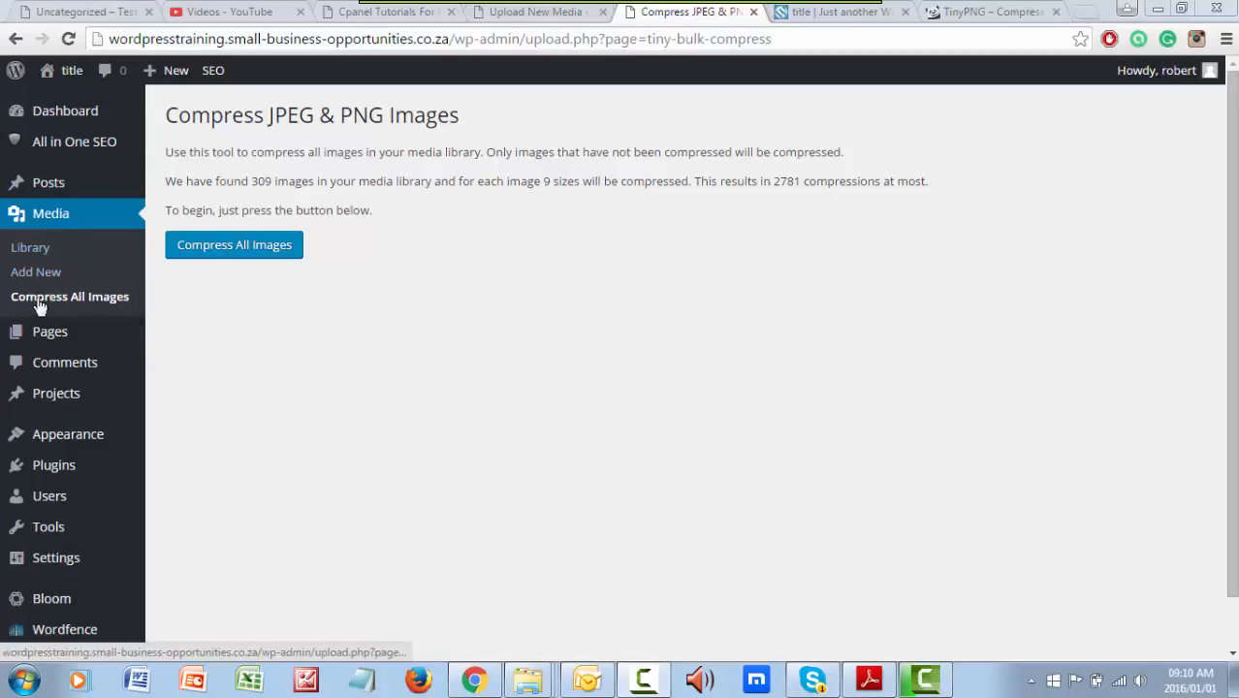
click(241, 250)
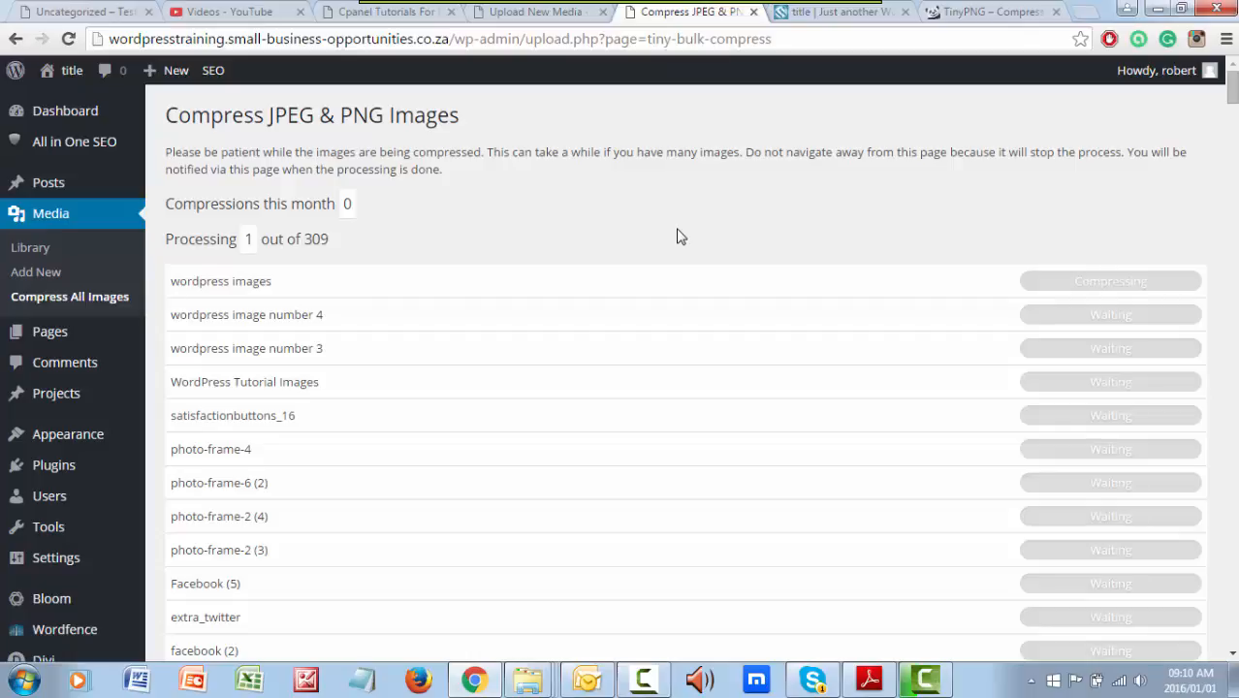
- Look through the list of queued images and their compression progress, and dismiss the SUPERAntiSpyware notification
scroll(714, 335, down, 8)
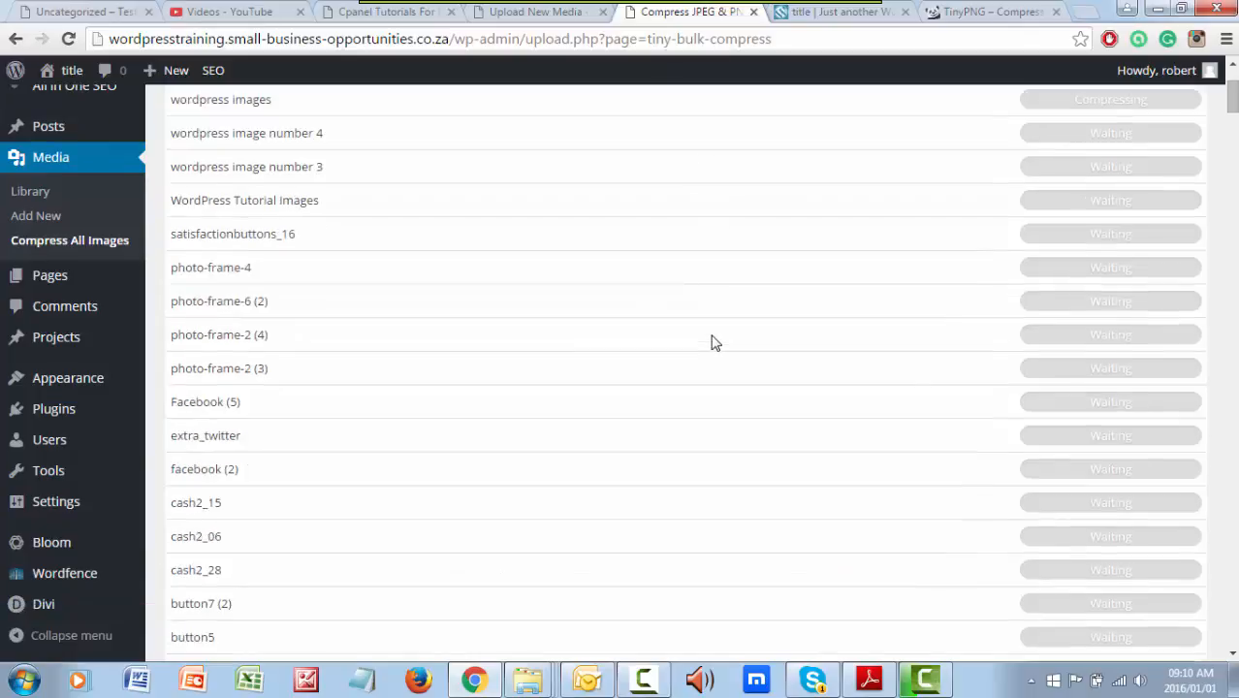
scroll(714, 344, down, 13)
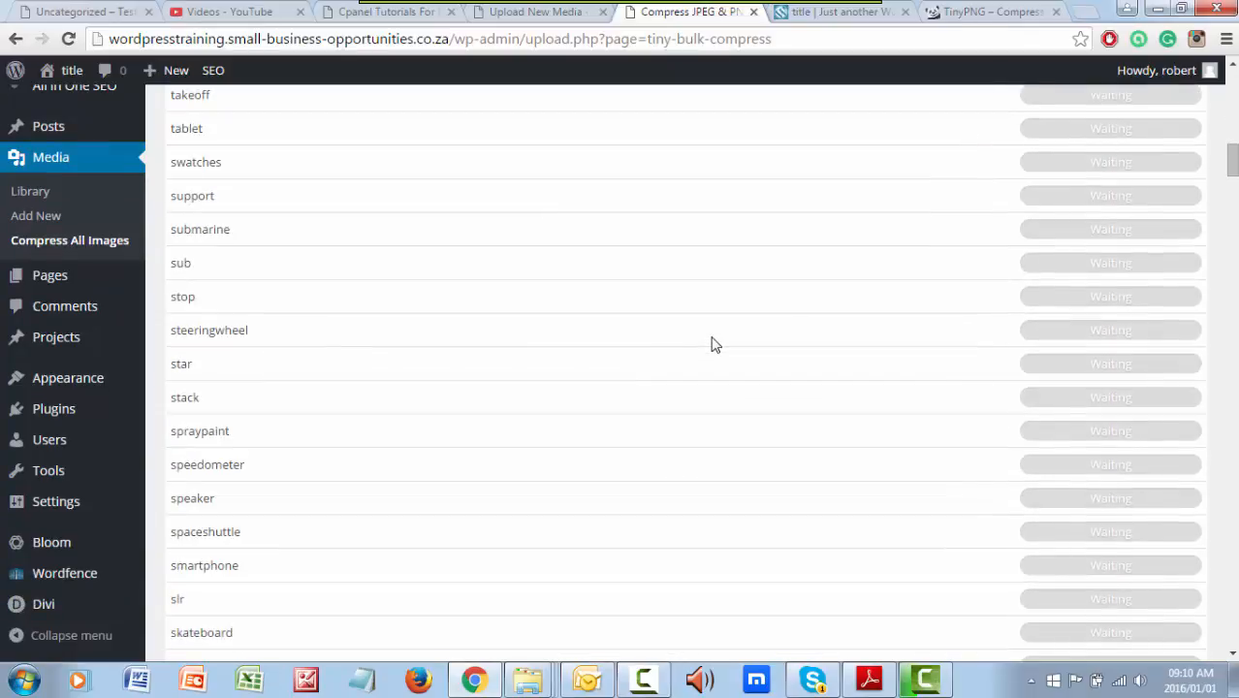
scroll(713, 348, down, 11)
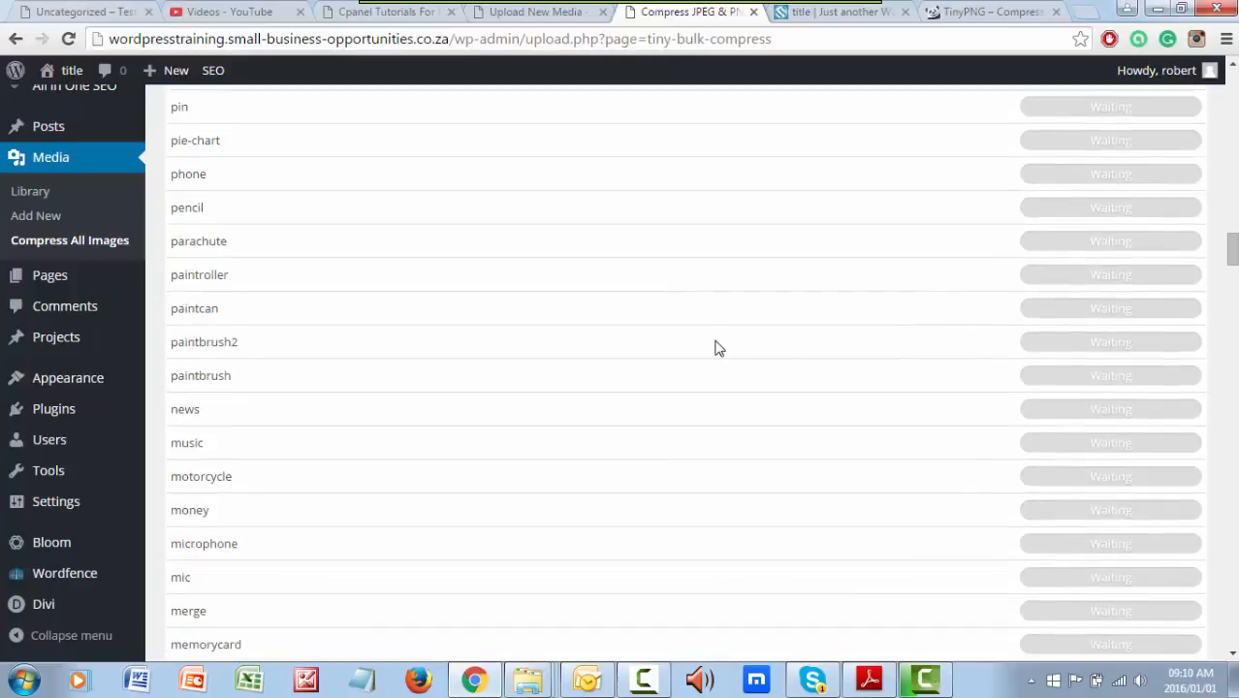
scroll(748, 357, down, 16)
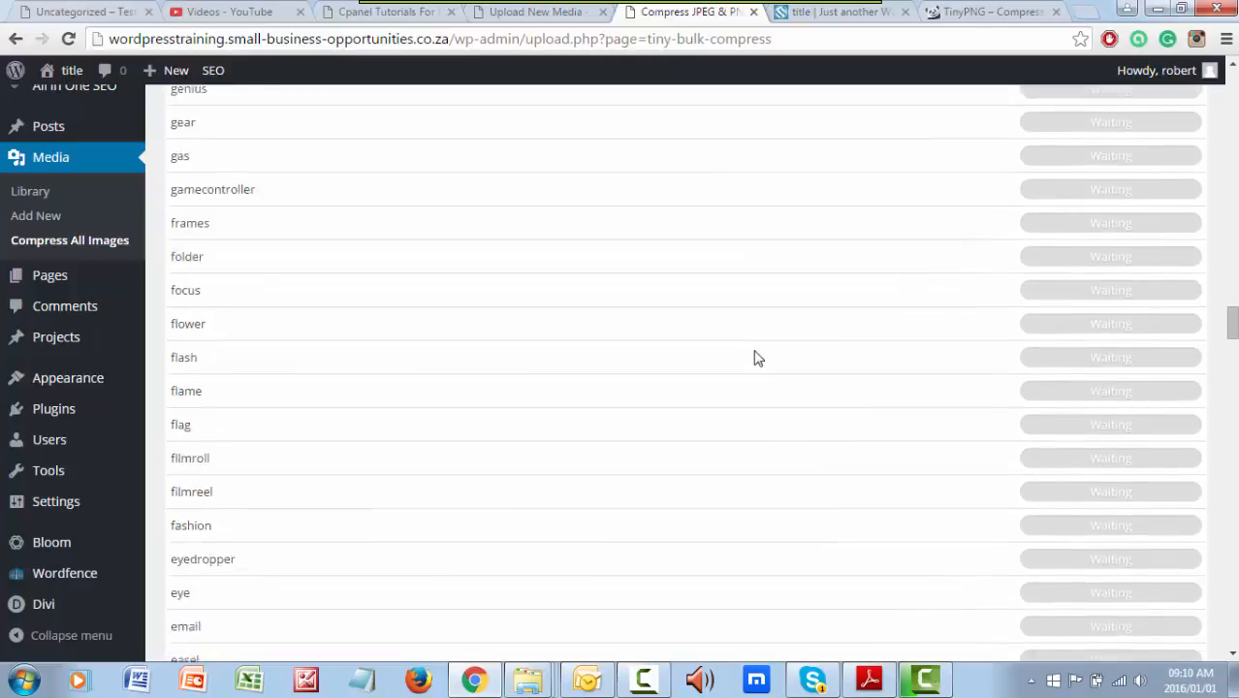
scroll(754, 293, down, 14)
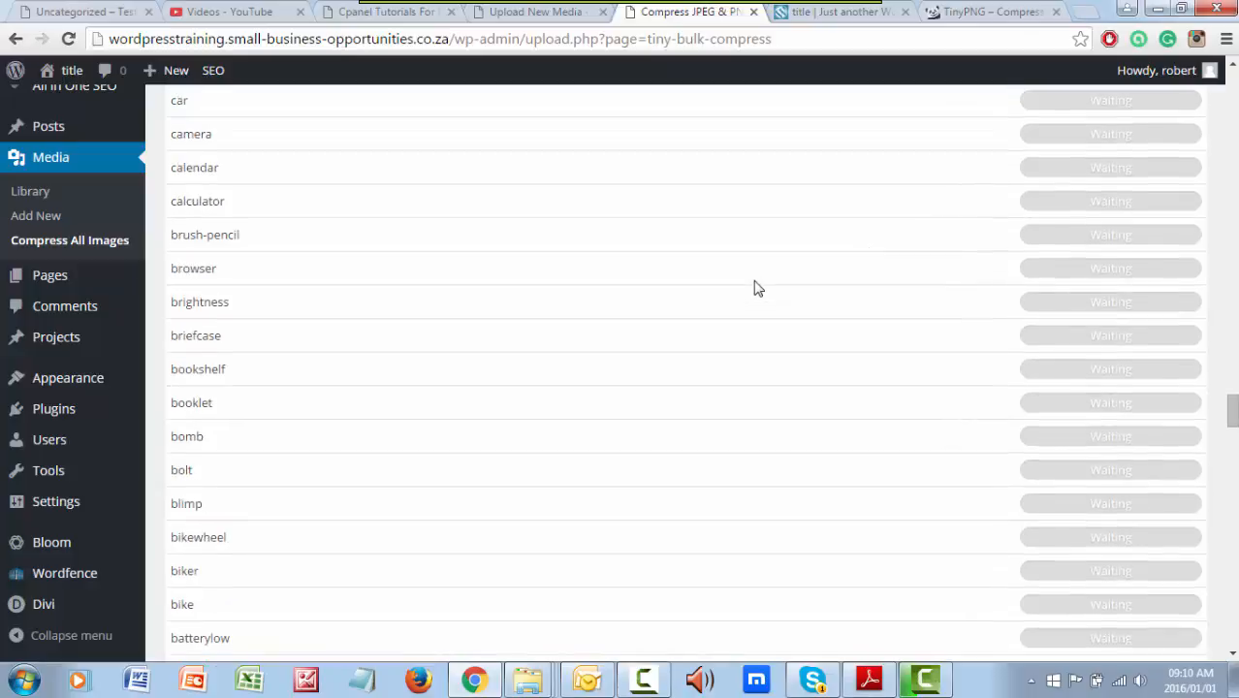
scroll(759, 293, down, 9)
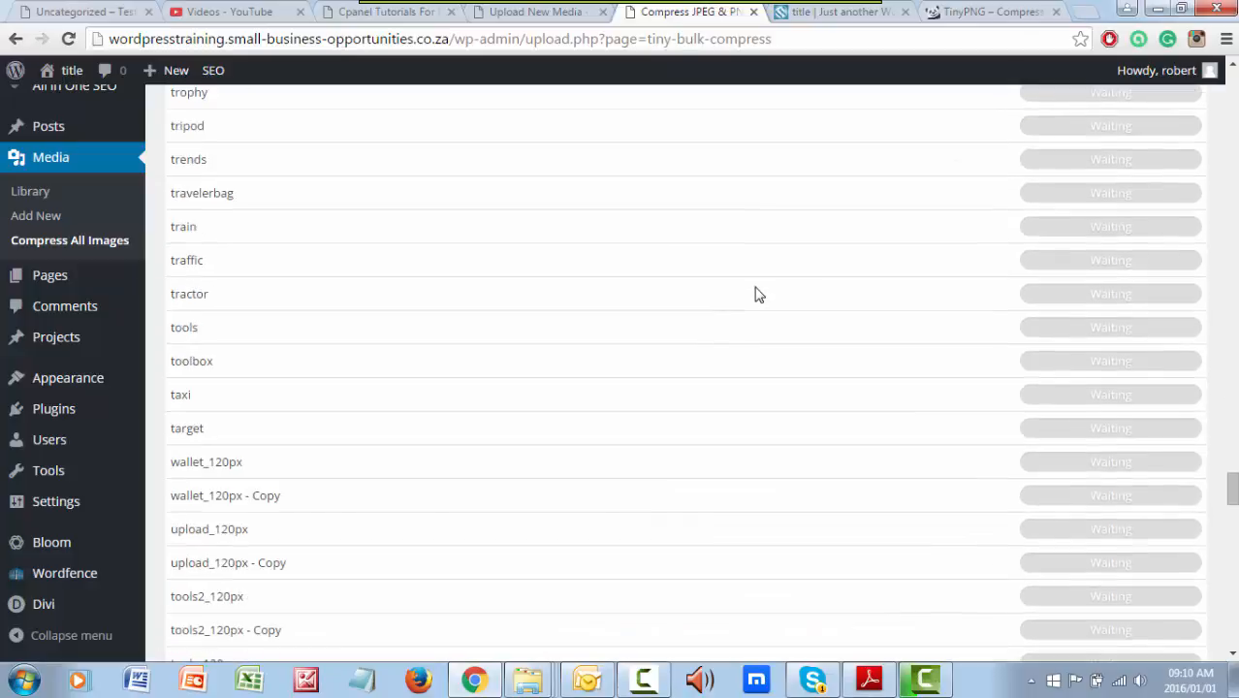
scroll(757, 299, up, 20)
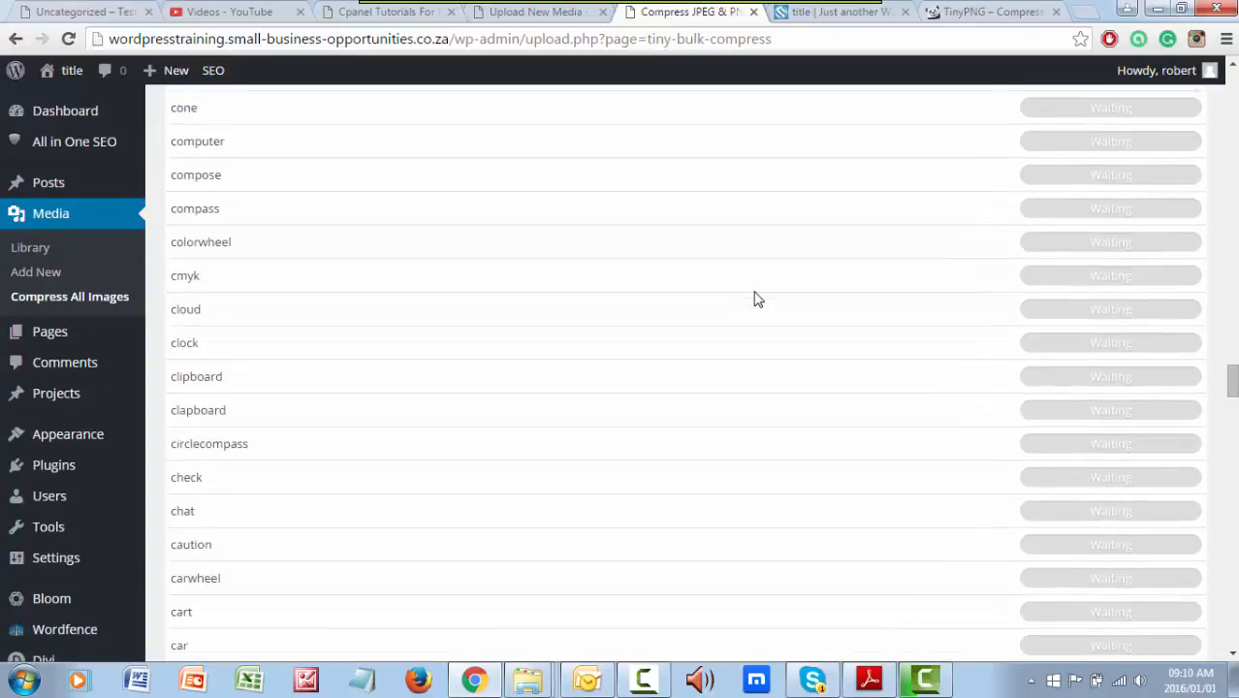
scroll(756, 298, up, 20)
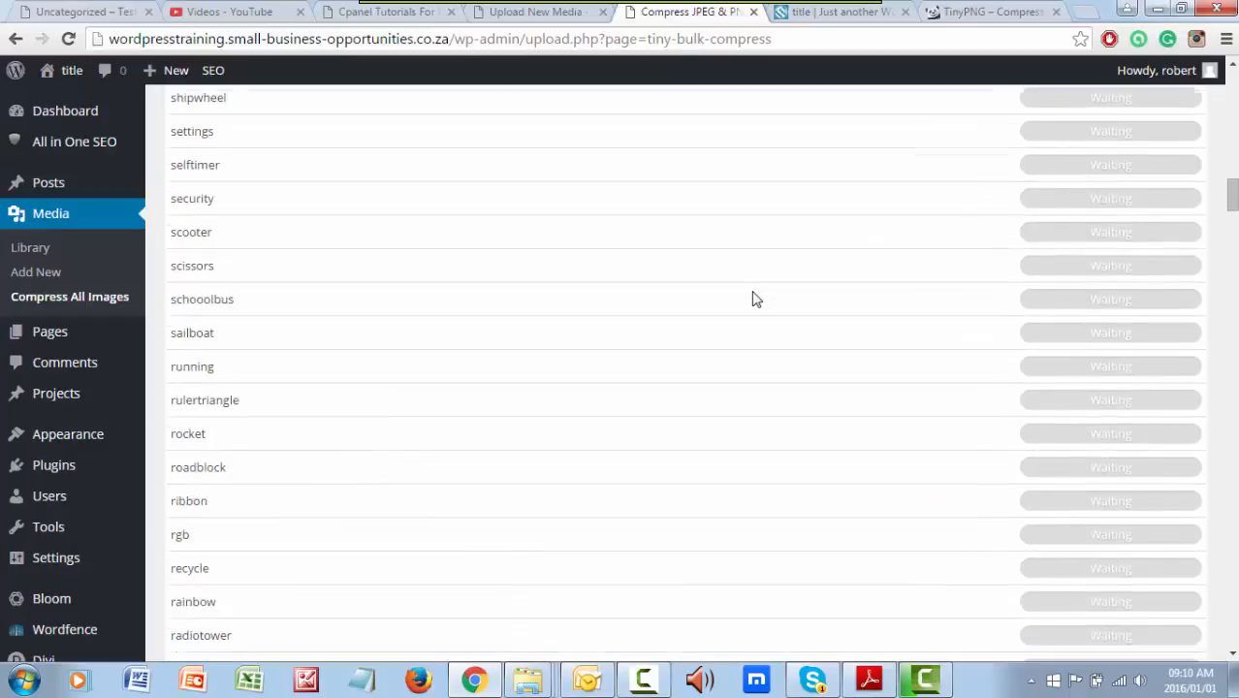
scroll(755, 298, up, 15)
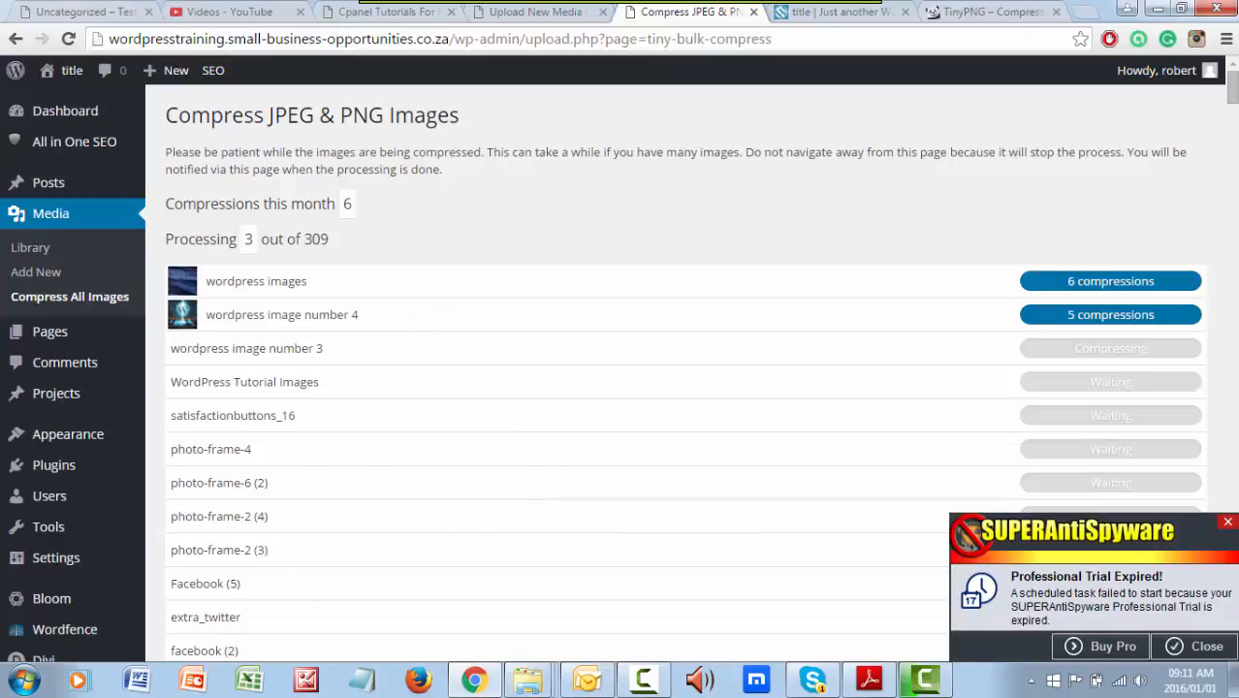
click(1227, 525)
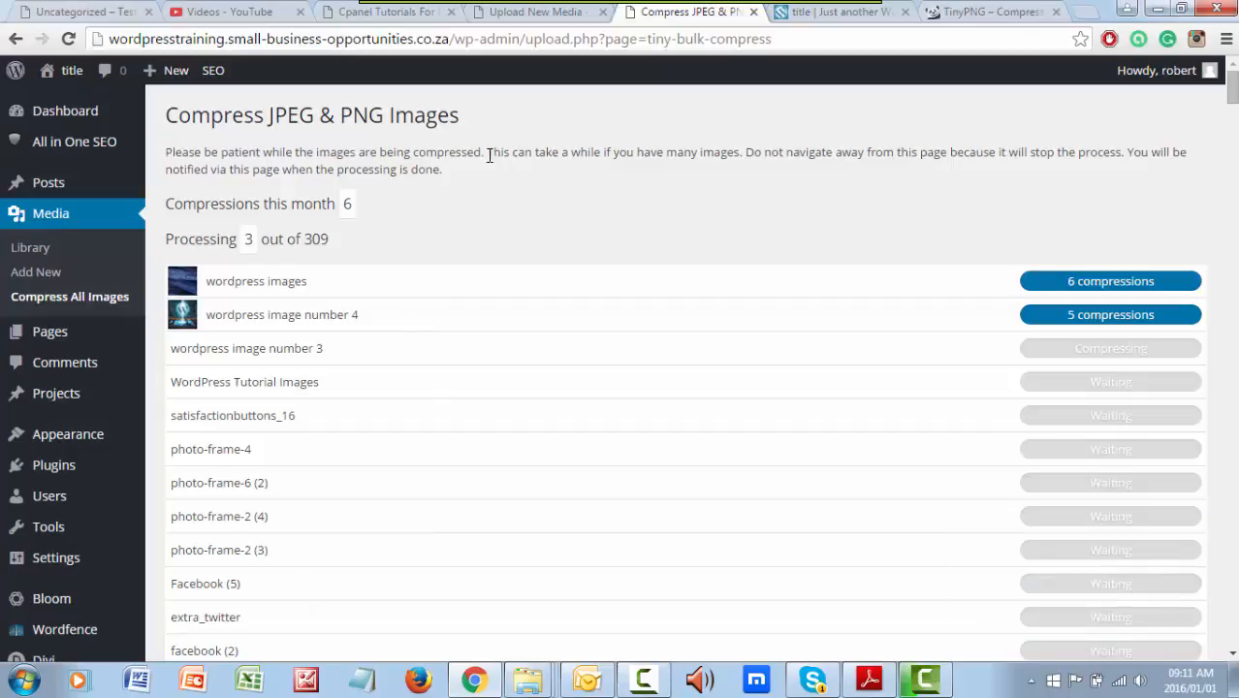